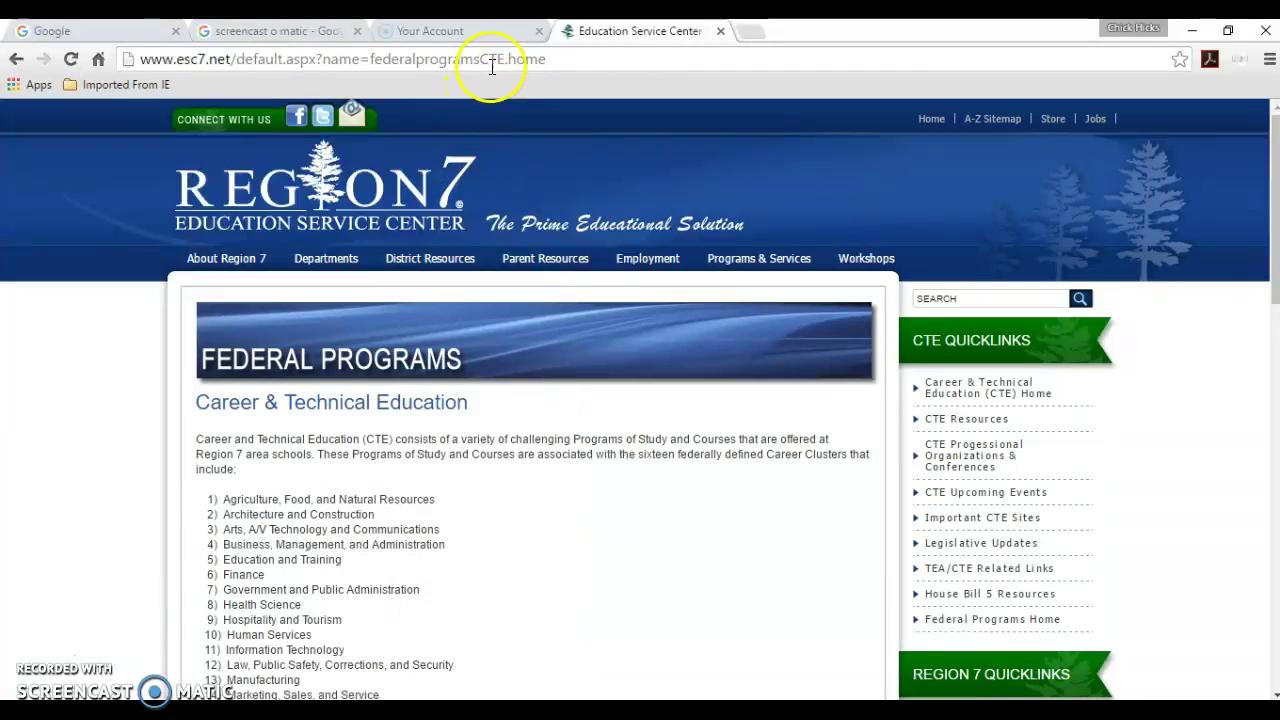
- Select the Region 7 page's web address in Chrome's address bar to replace it
{"action": "left_click", "coordinate": [495, 63]}
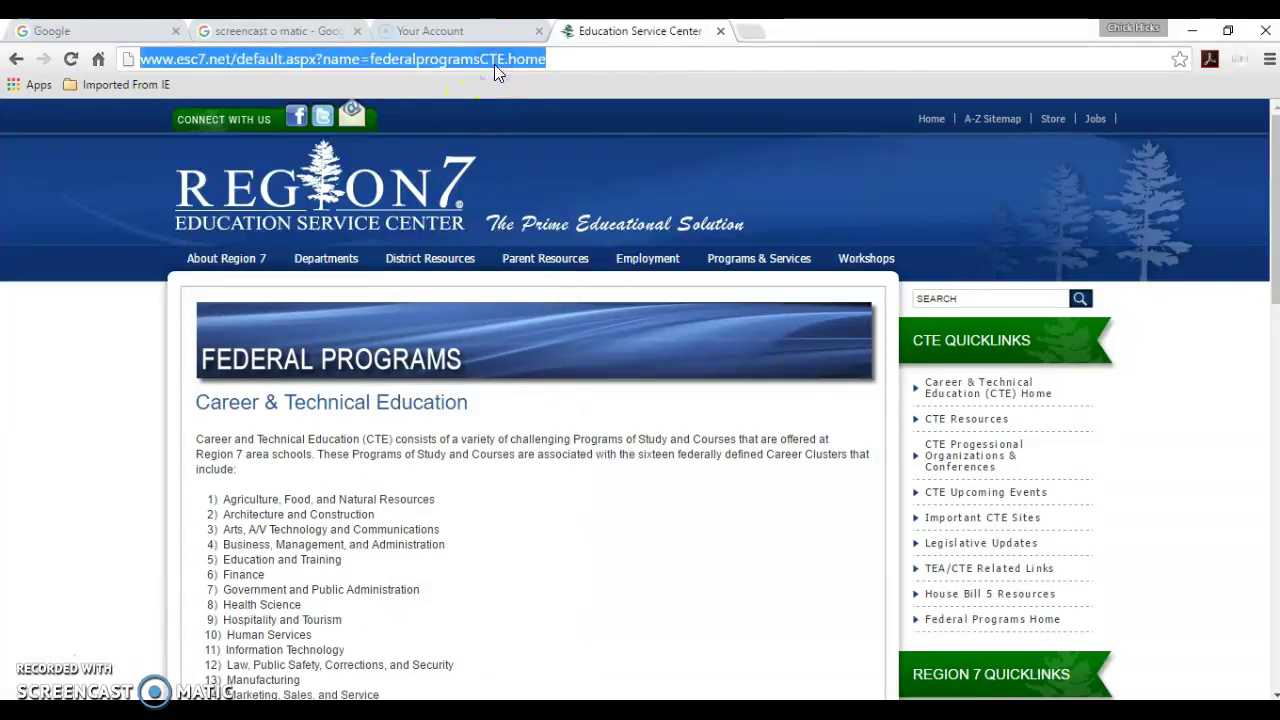
{"action": "type", "text": "www.gmet"}
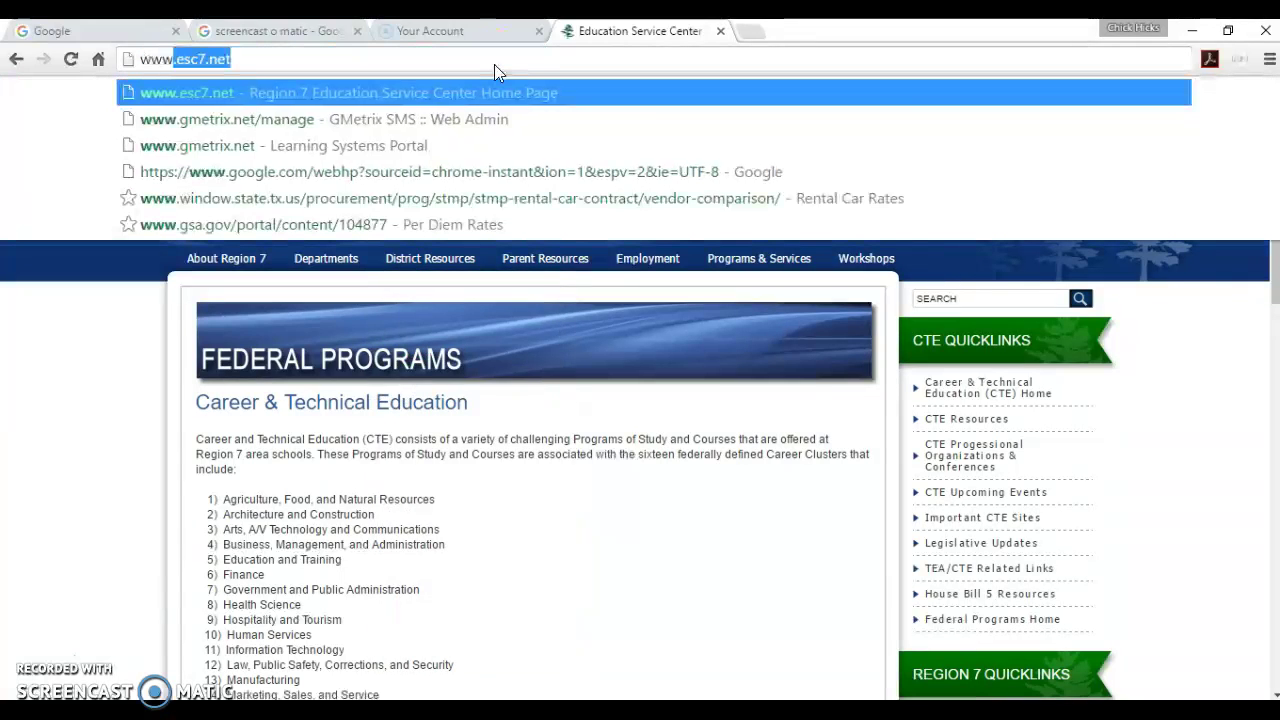
{"action": "type", "text": "rix.net"}
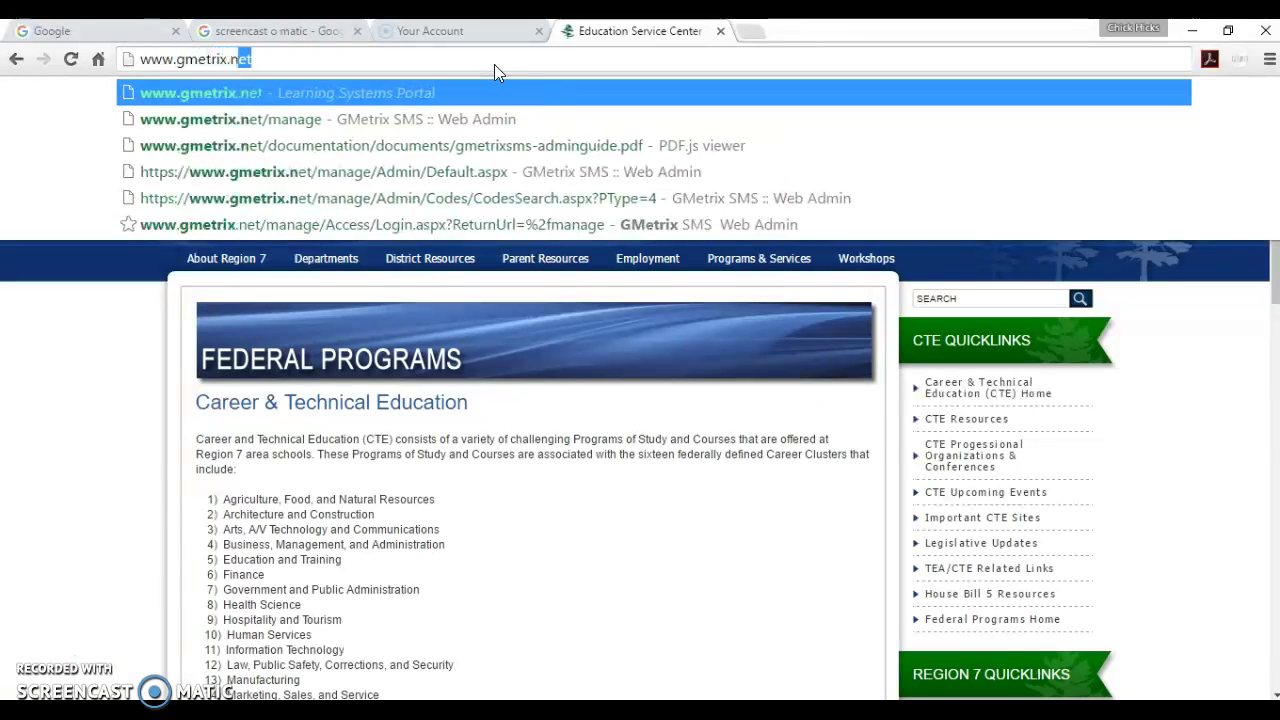
{"action": "key", "text": "Return"}
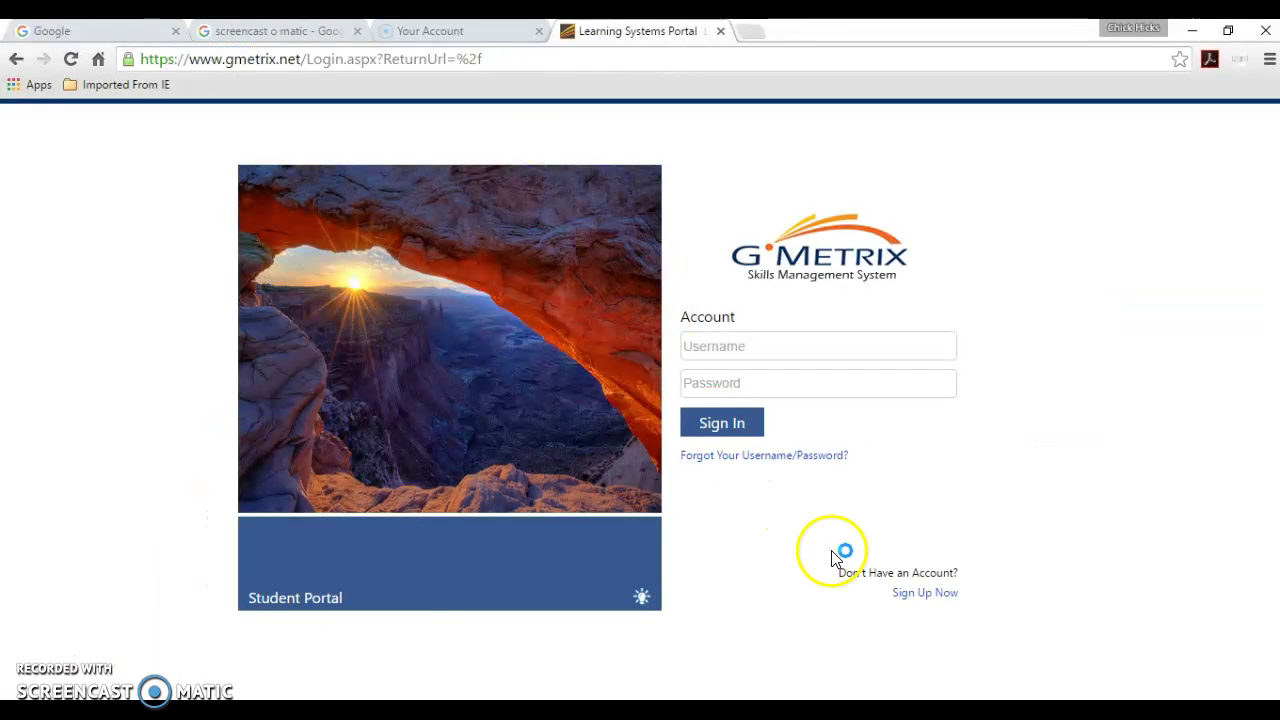
{"action": "left_click", "coordinate": [925, 600]}
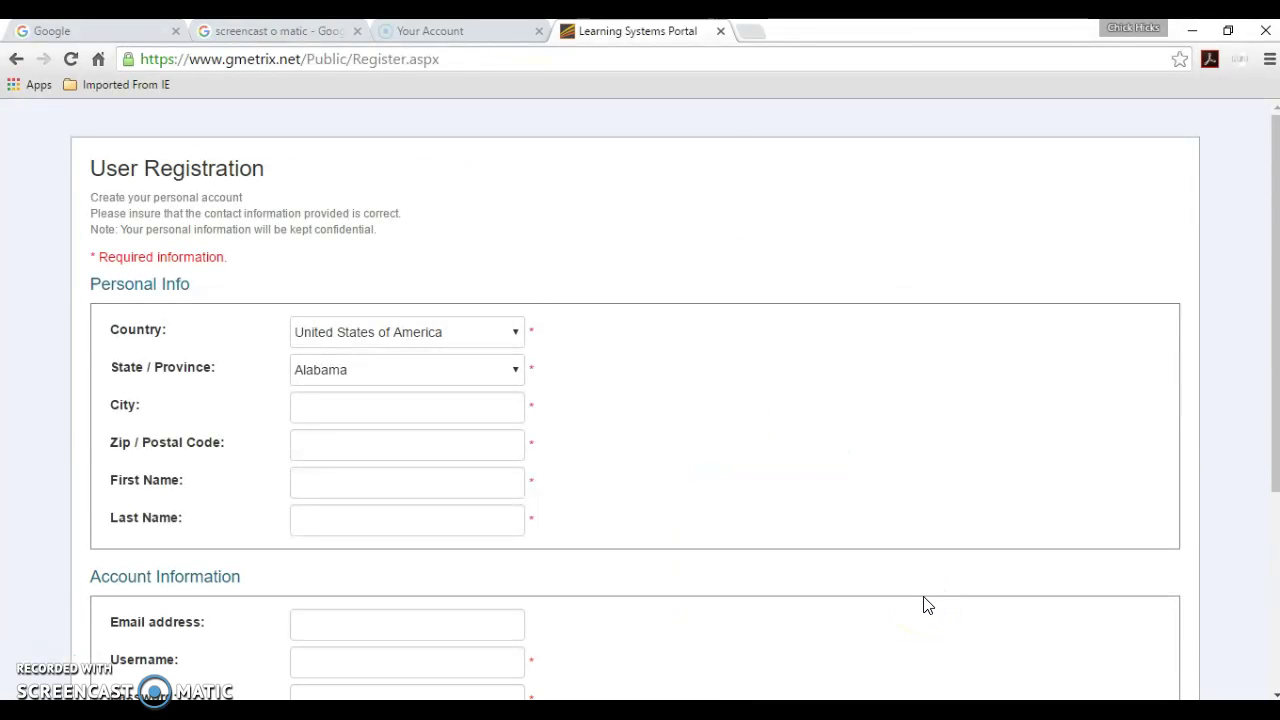
- Scroll through the registration form, click Confirm, and minimize Chrome to the desktop
{"action": "left_click_drag", "start_coordinate": [1276, 295], "coordinate": [1272, 537]}
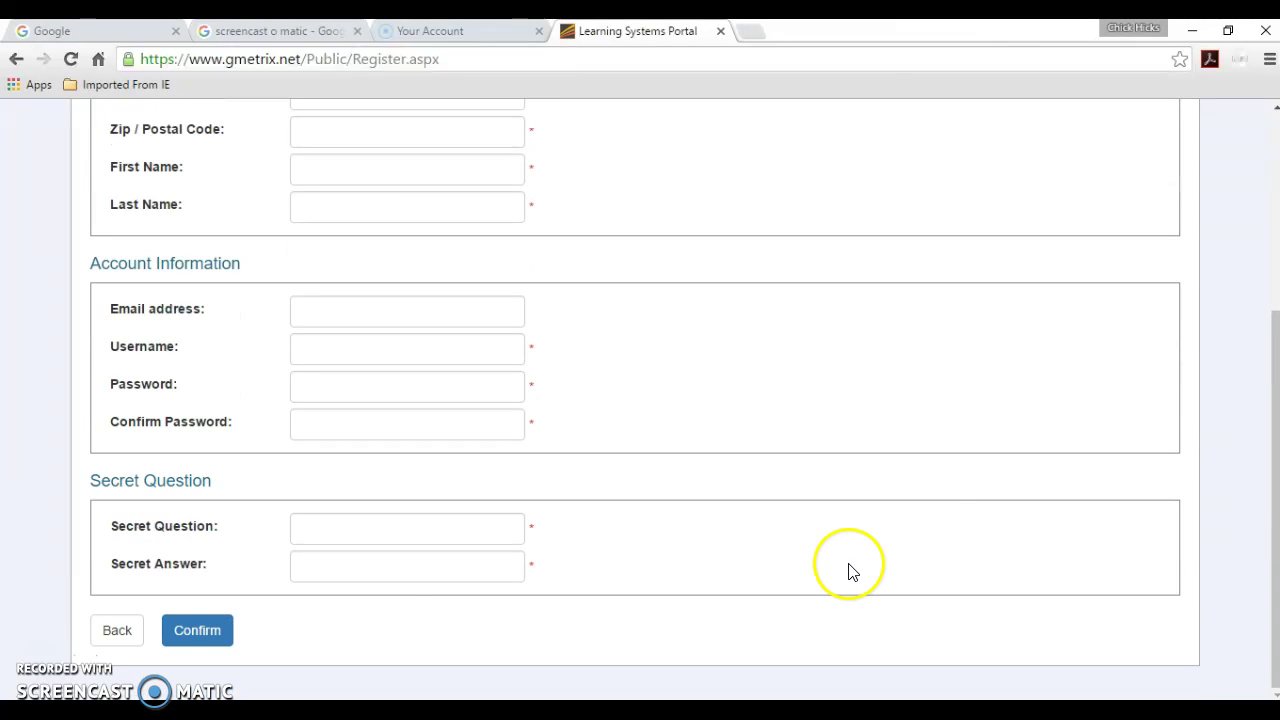
{"action": "left_click", "coordinate": [205, 634]}
{"action": "left_click", "coordinate": [1275, 708]}
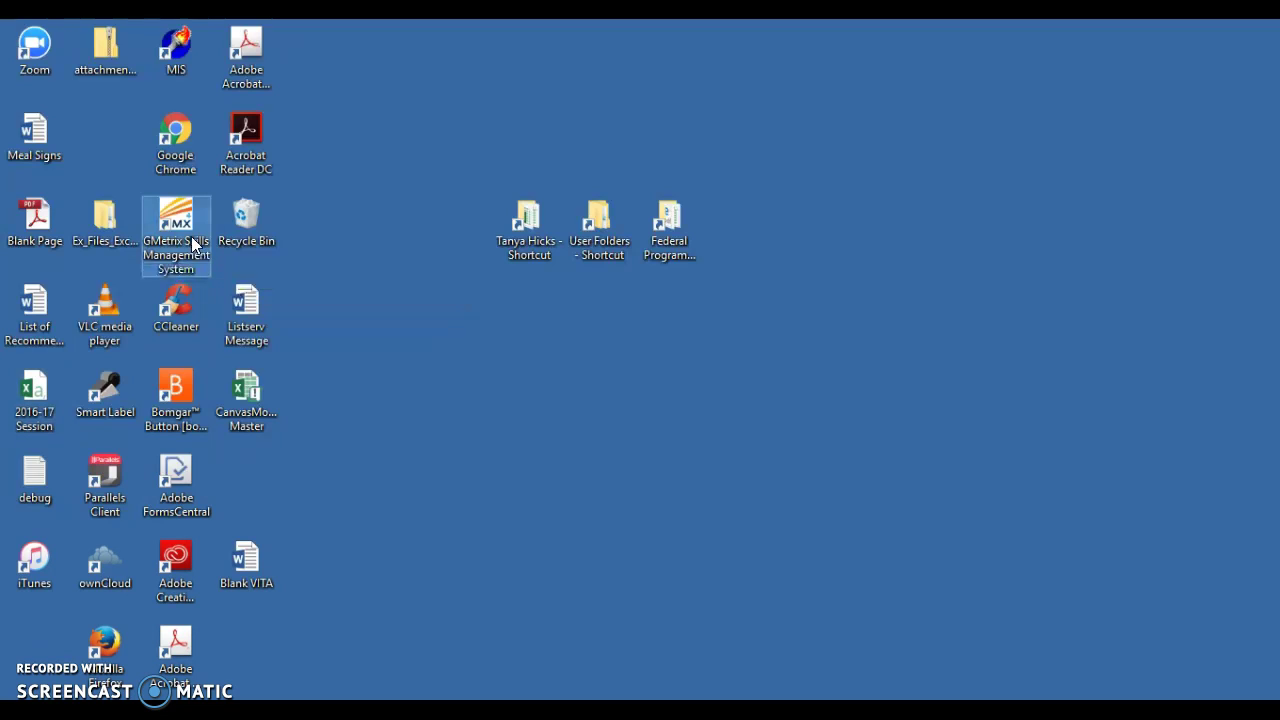
- Launch GMetrix Skills Management System and sign in with the account username and password
{"action": "double_click", "coordinate": [196, 245]}
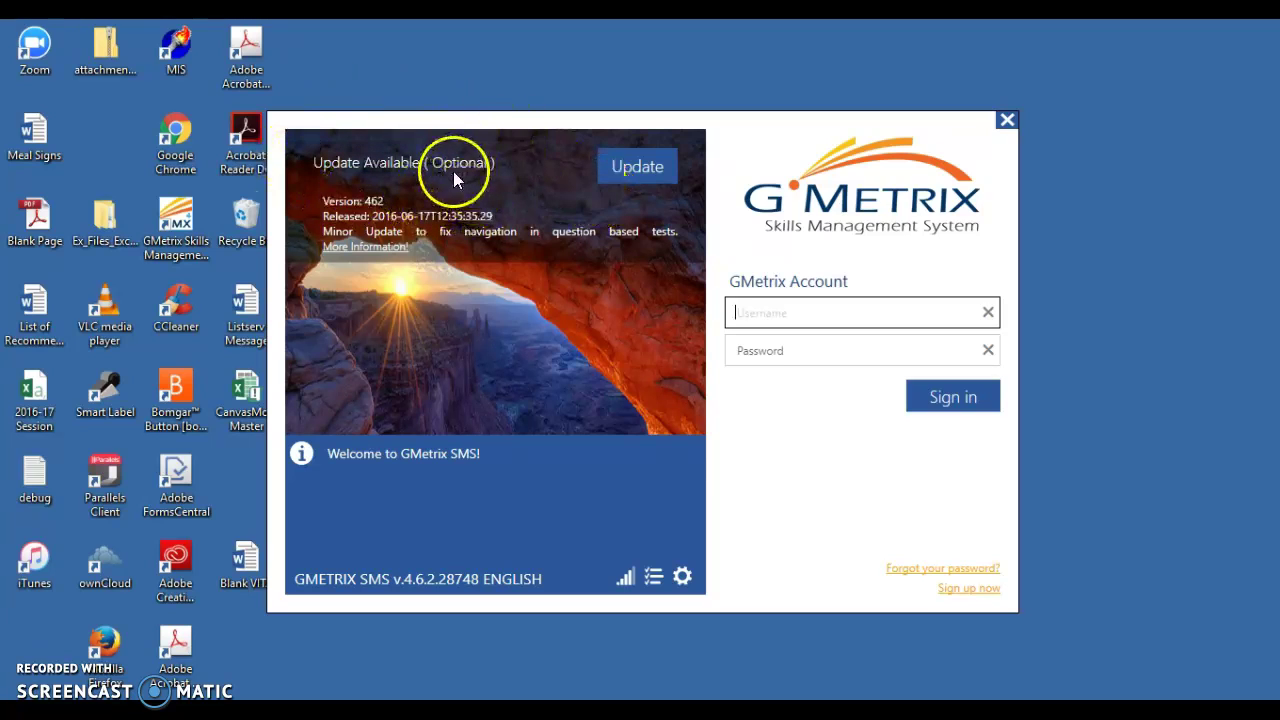
{"action": "left_click", "coordinate": [762, 314]}
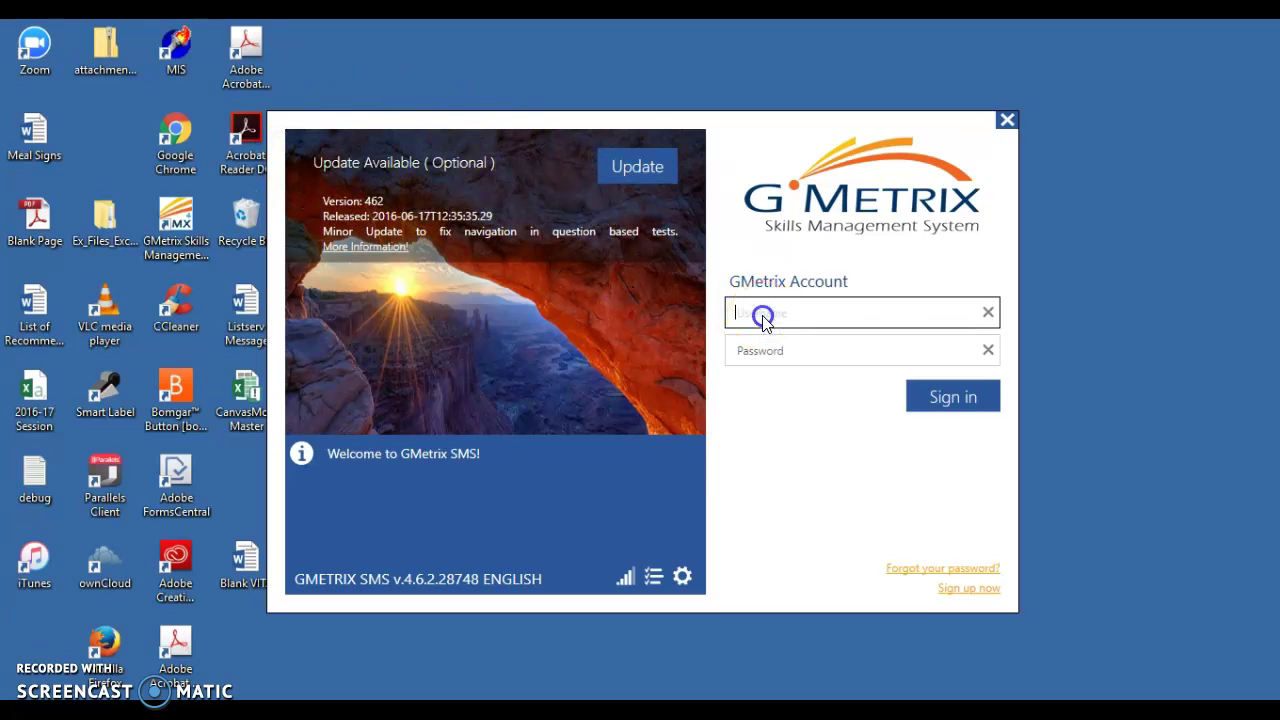
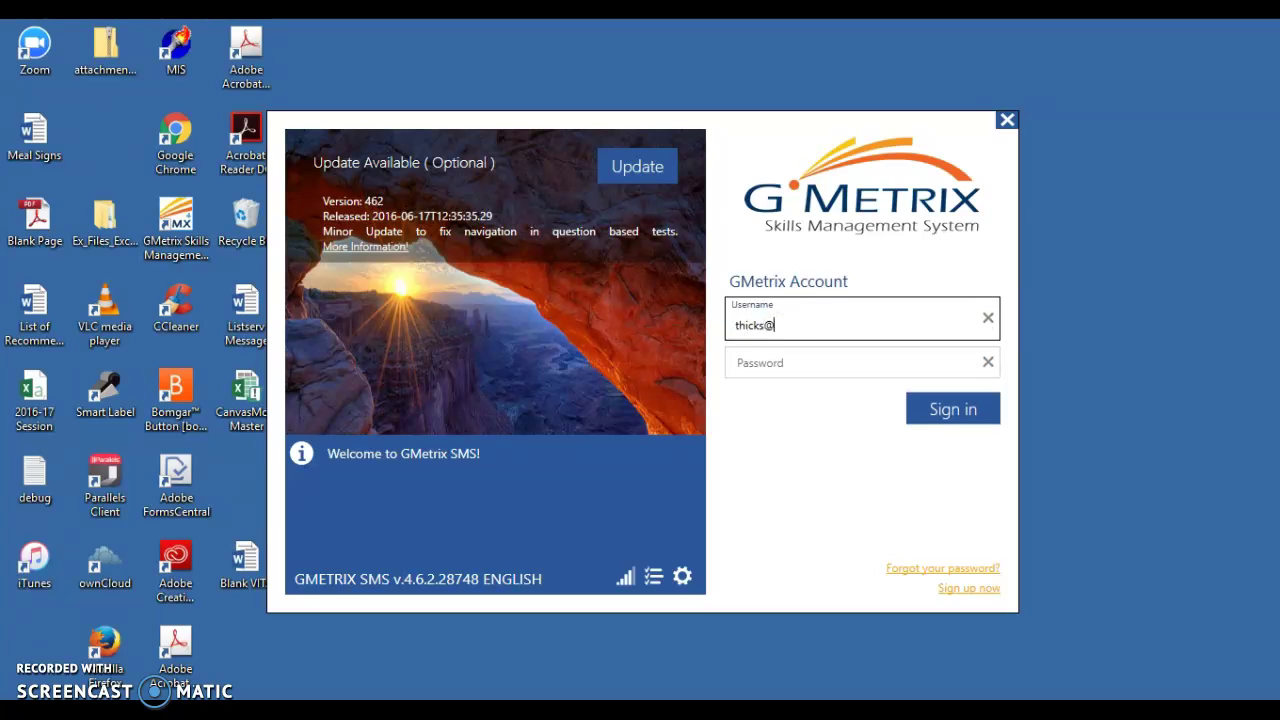
{"action": "key", "text": "Tab"}
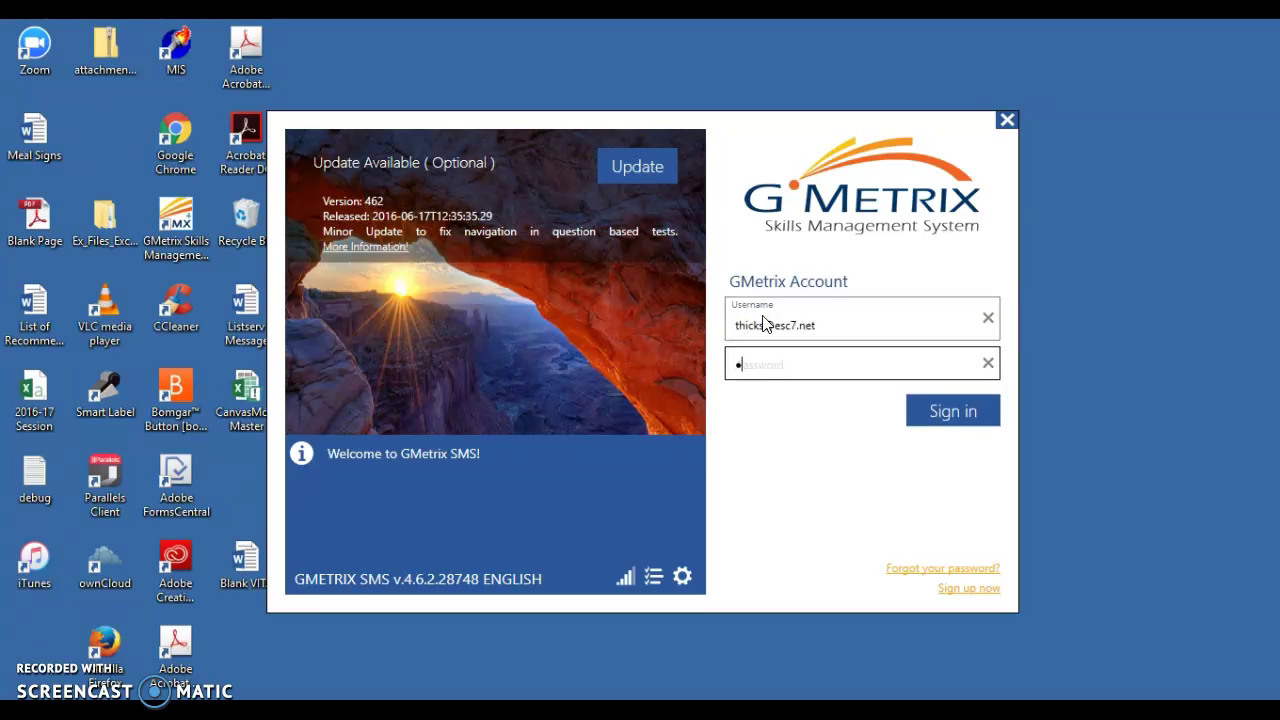
{"action": "type", "text": "*********"}
{"action": "key", "text": "Return"}
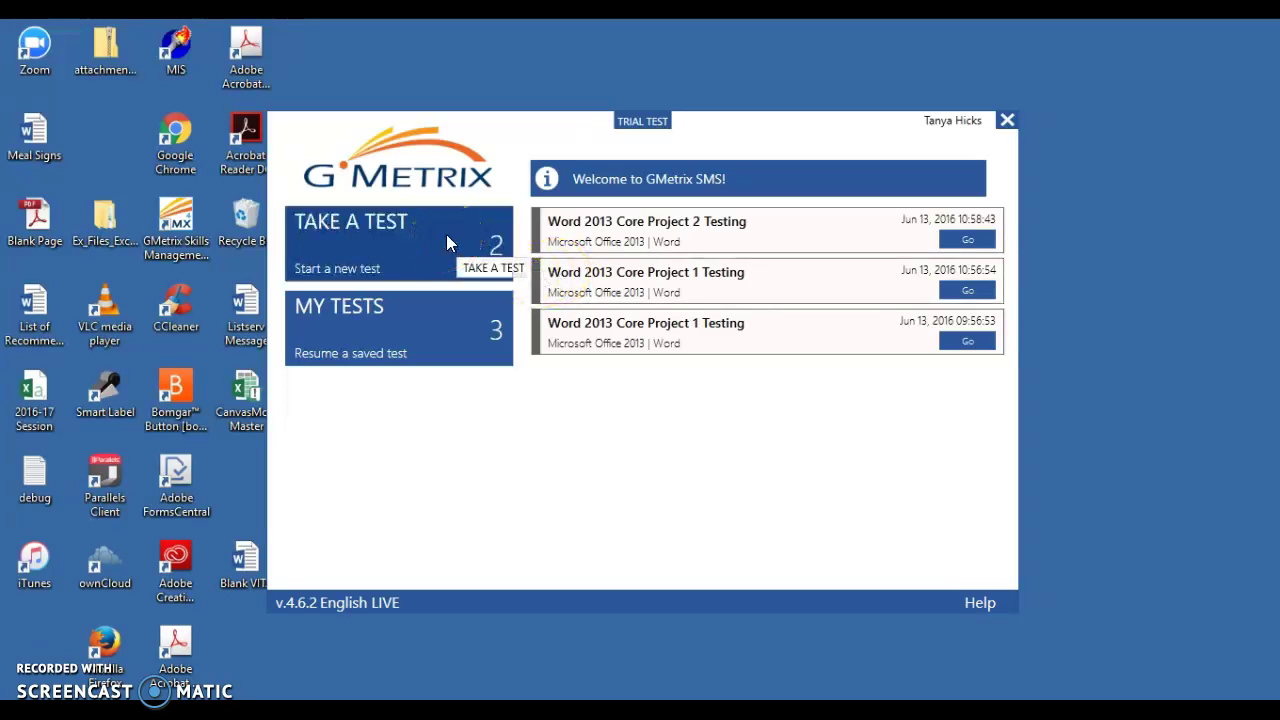
- Start a new test by pasting an access code and activating it
{"action": "left_click", "coordinate": [447, 240]}
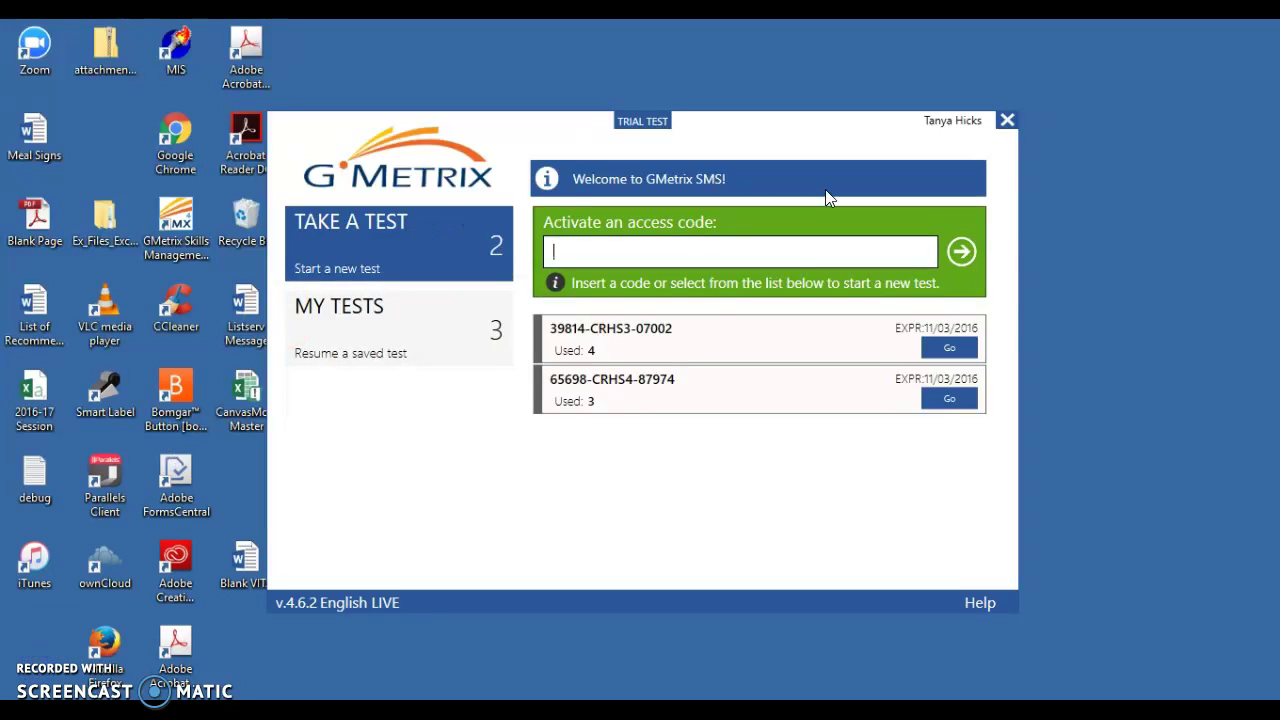
{"action": "left_click", "coordinate": [722, 243]}
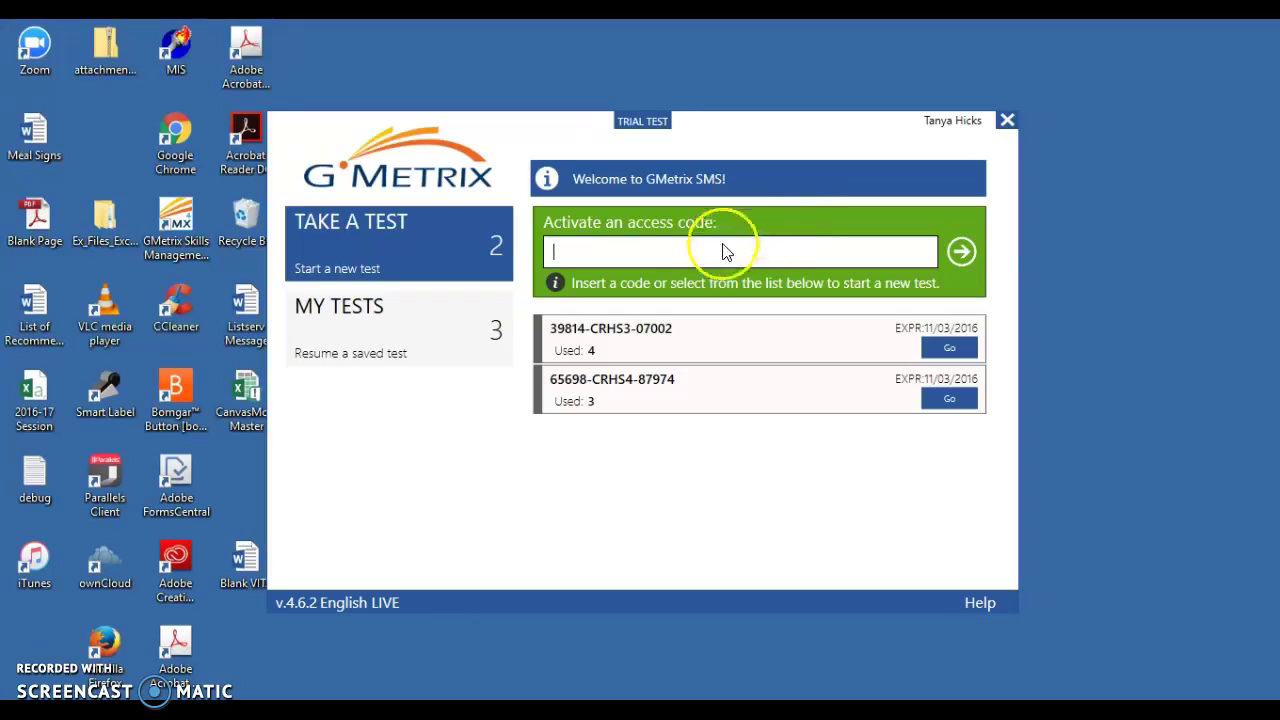
{"action": "key", "text": "ctrl+v"}
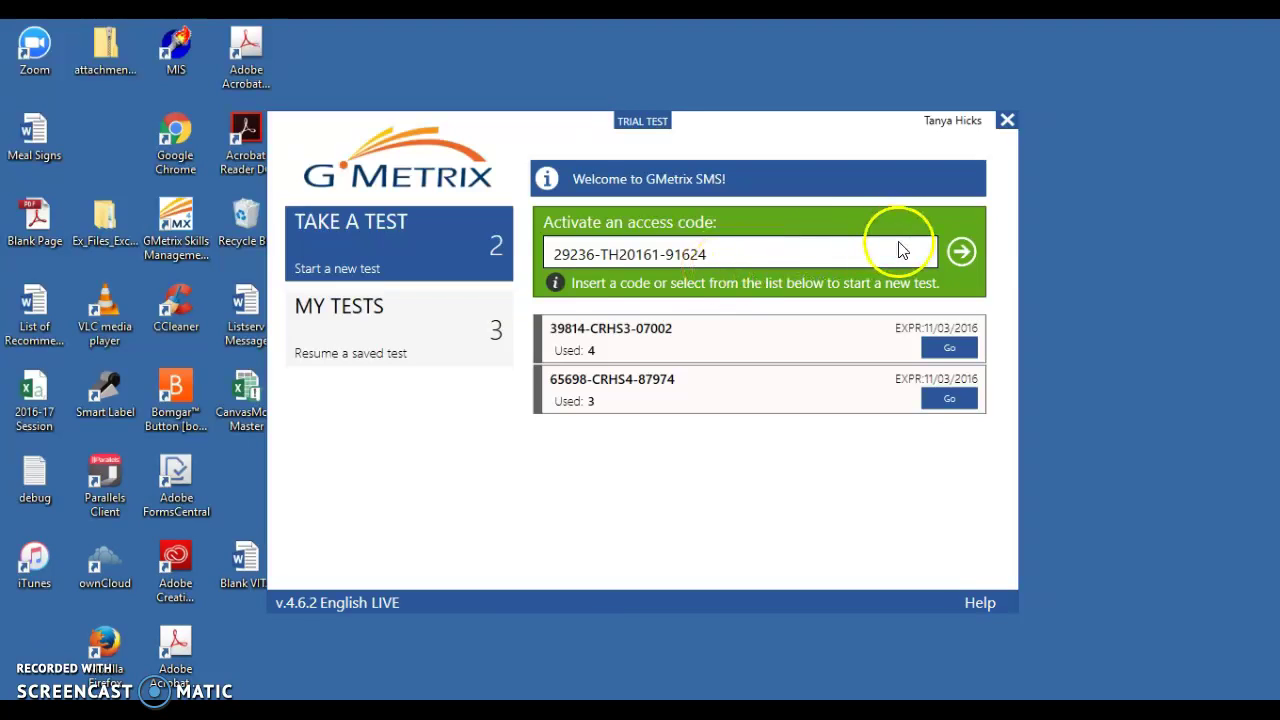
{"action": "left_click", "coordinate": [961, 251]}
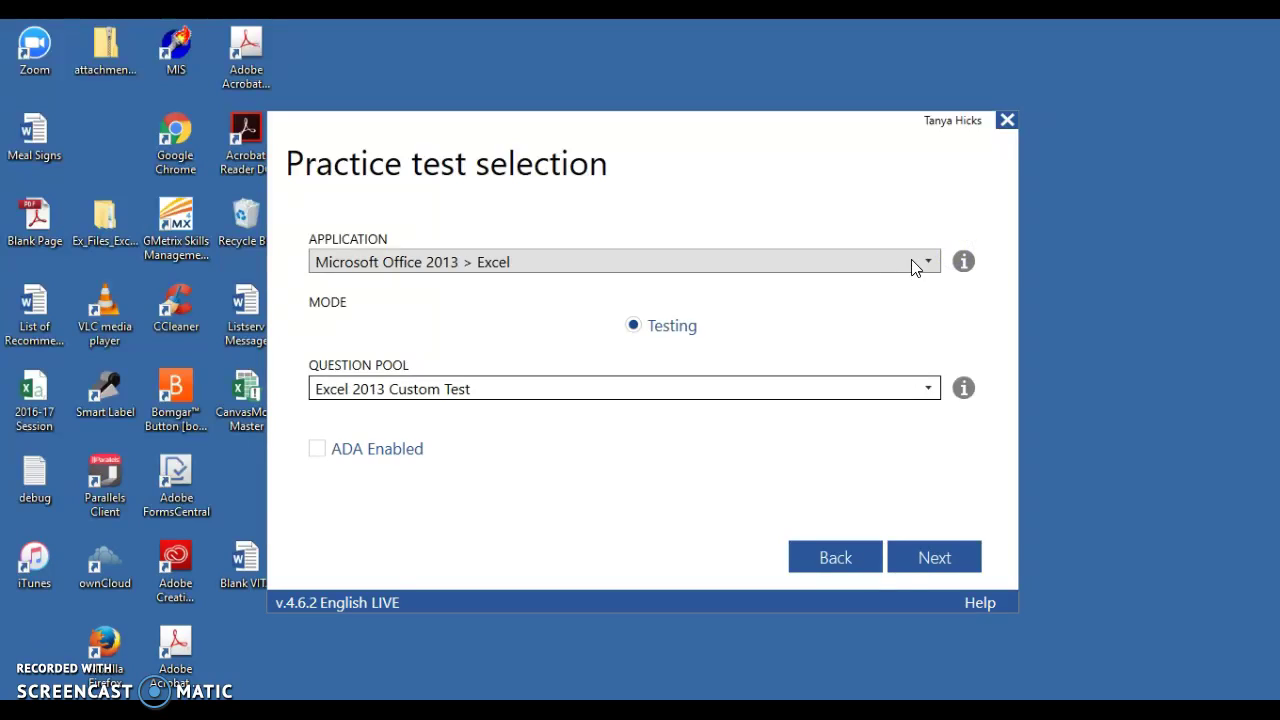
- Choose Microsoft Office 2013 > Excel with the Excel 2013 Custom Test pool, then continue
{"action": "left_click", "coordinate": [912, 262]}
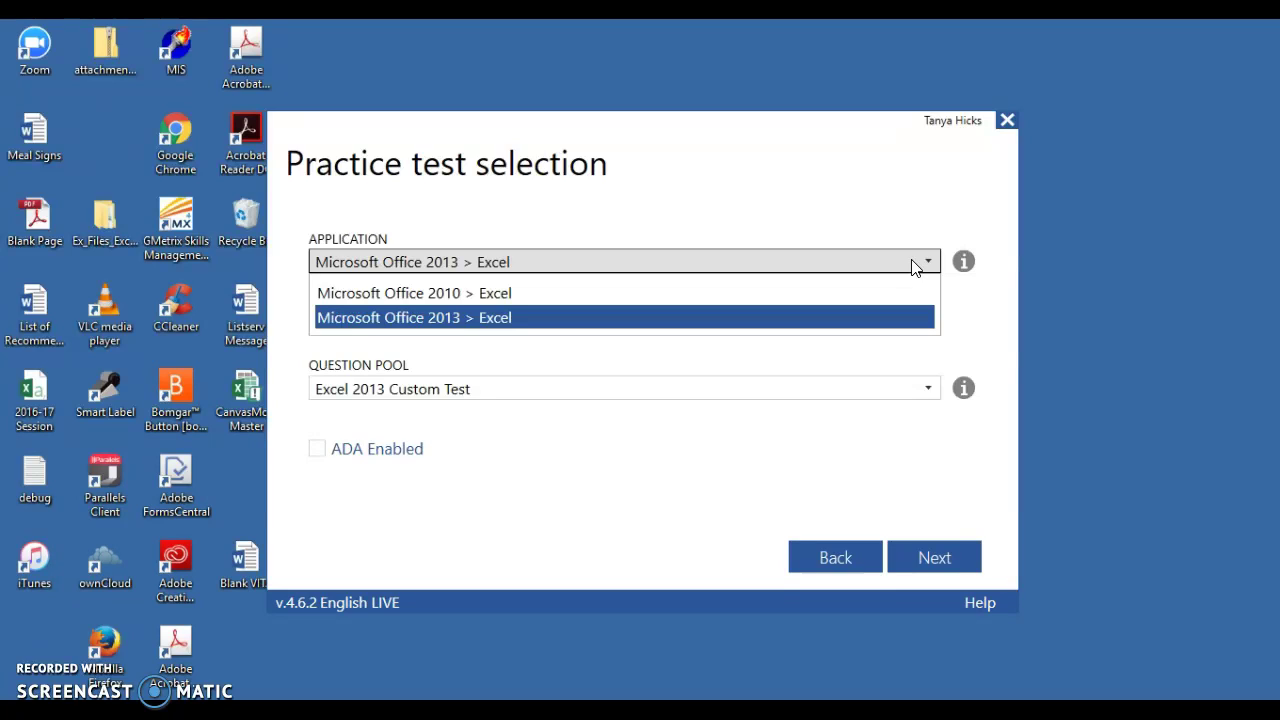
{"action": "left_click", "coordinate": [898, 313]}
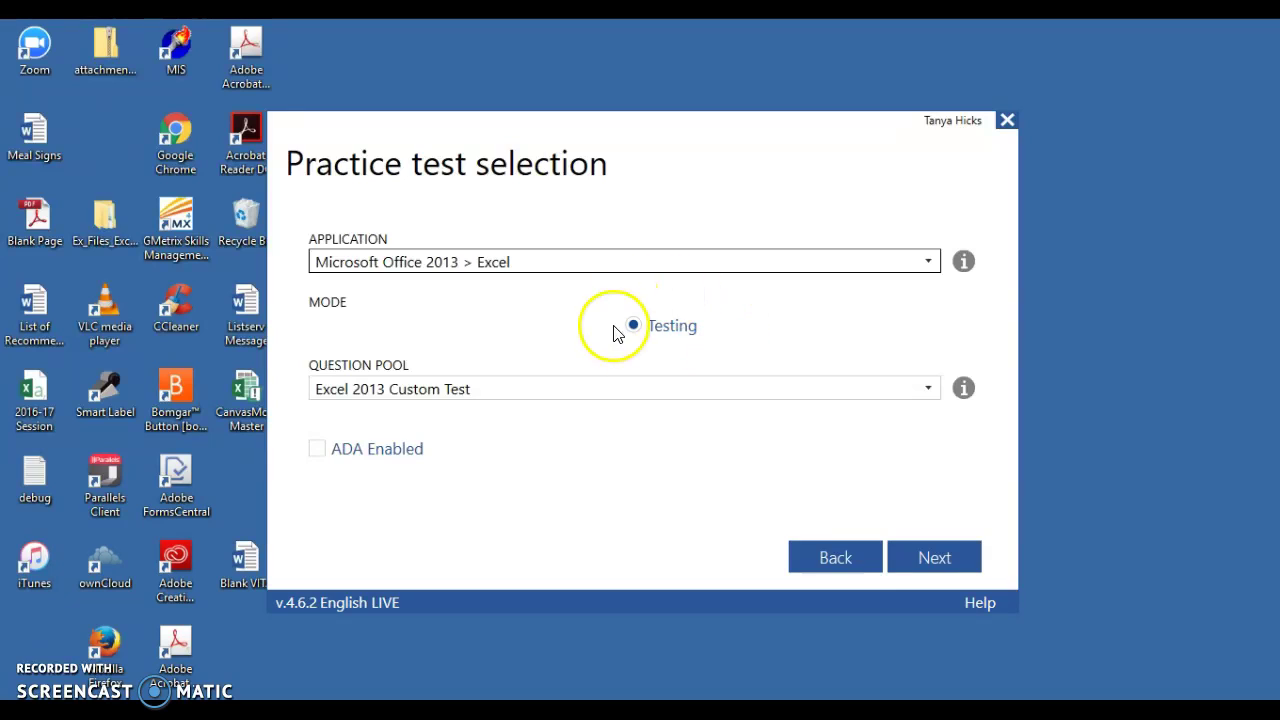
{"action": "left_click", "coordinate": [685, 388]}
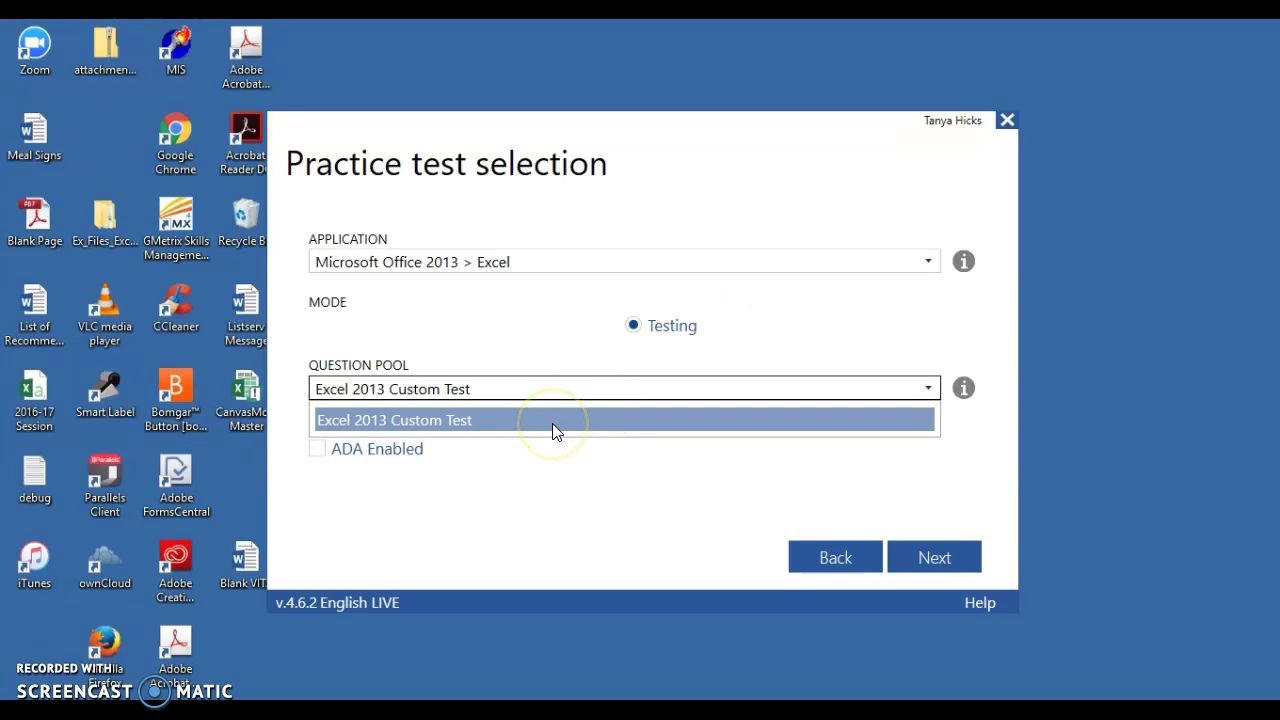
{"action": "left_click", "coordinate": [552, 423]}
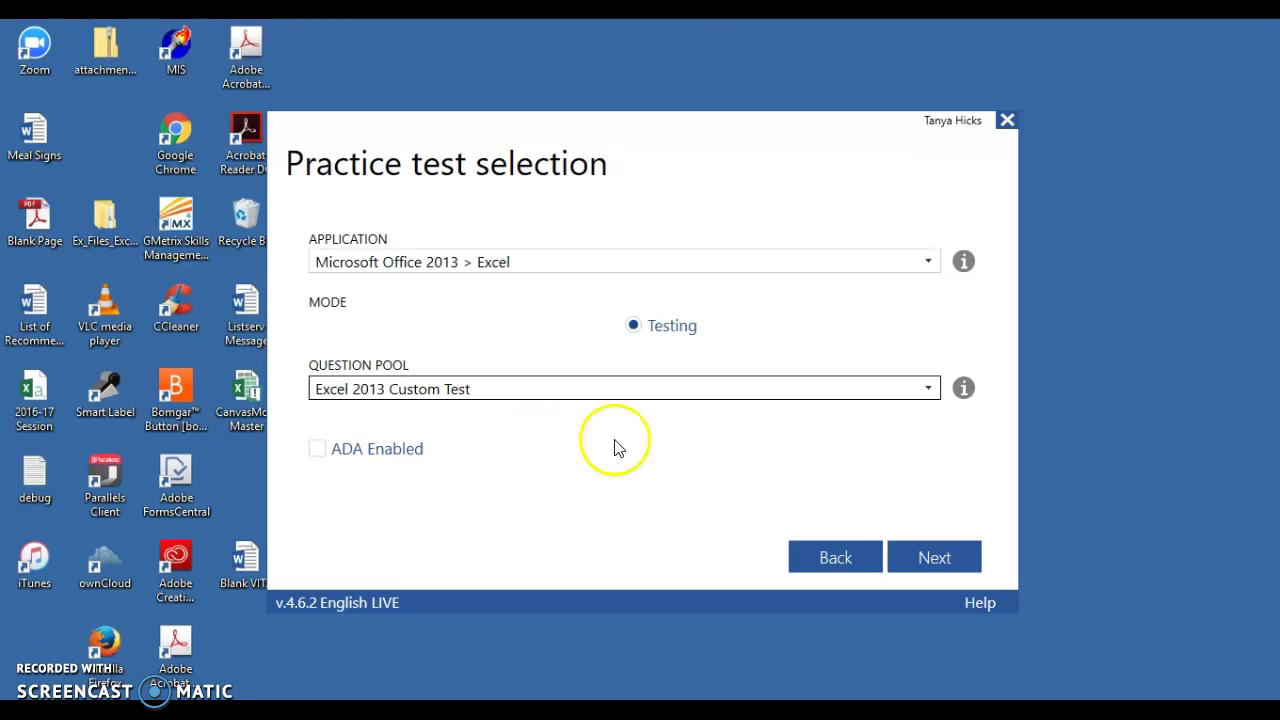
{"action": "left_click", "coordinate": [922, 556]}
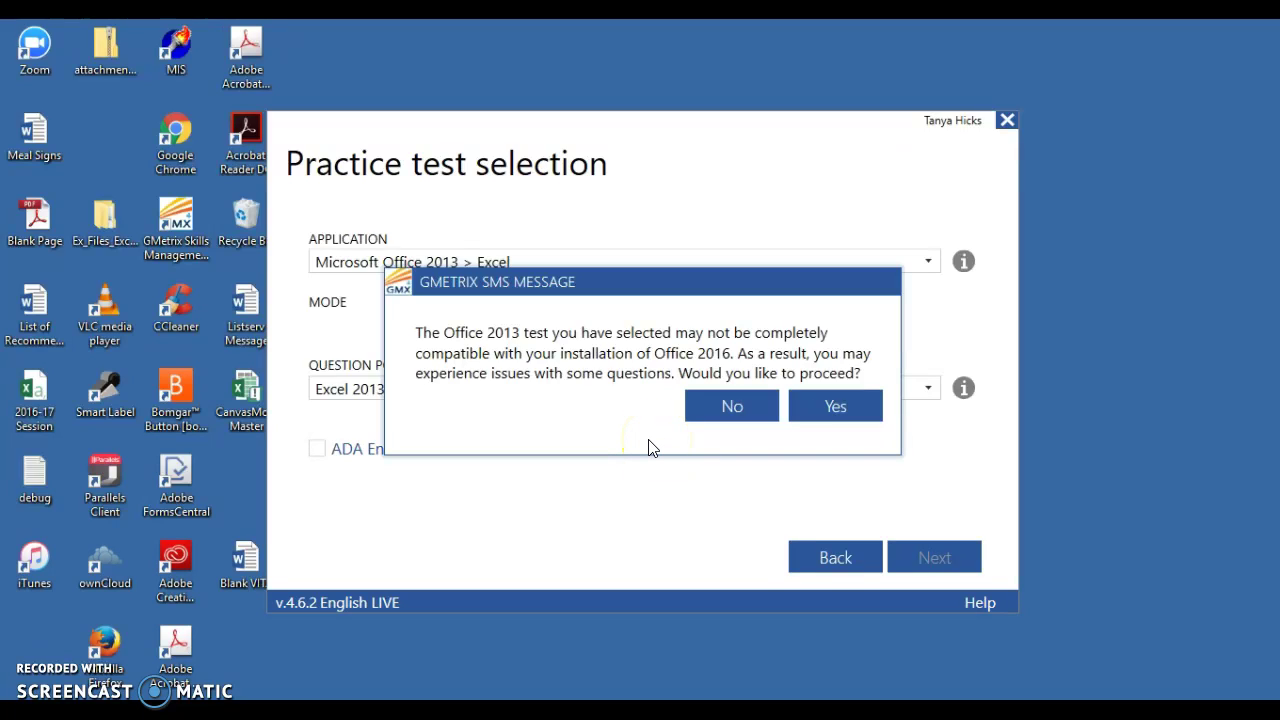
- Dismiss the compatibility warning and switch the application to Microsoft Office 2010 > Excel
{"action": "left_click", "coordinate": [615, 416]}
{"action": "left_click", "coordinate": [638, 430]}
{"action": "left_click", "coordinate": [733, 410]}
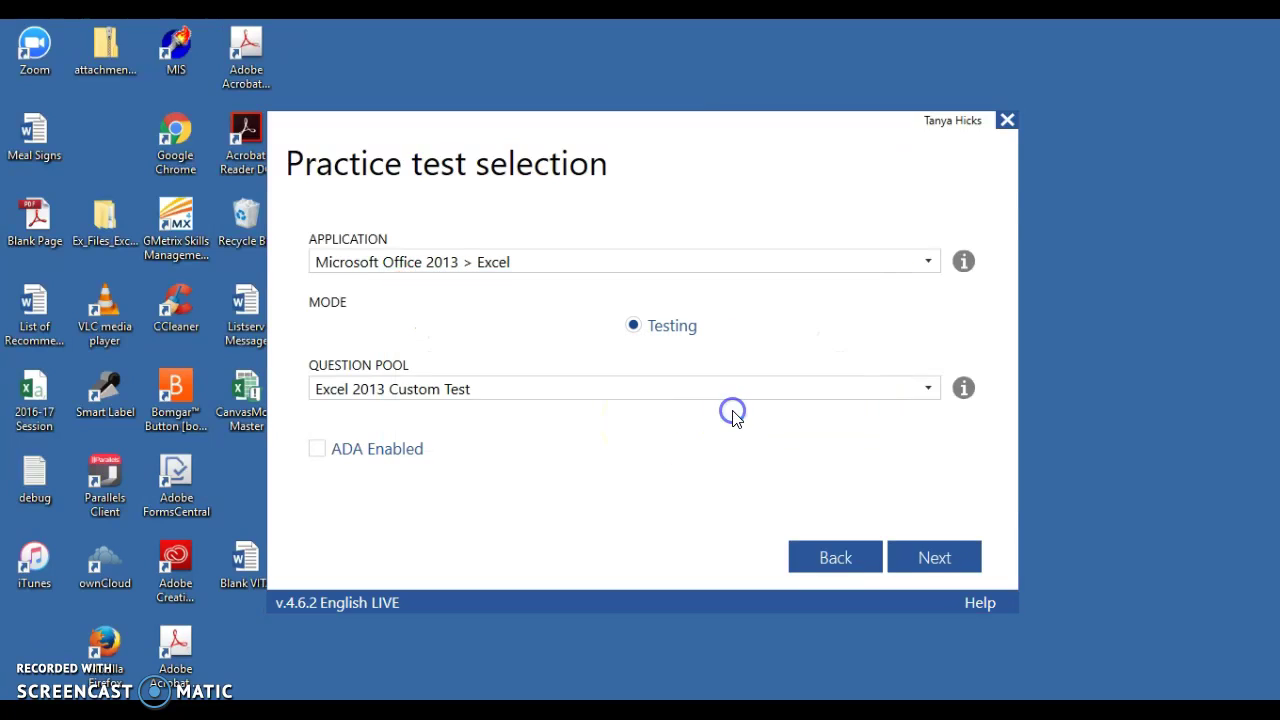
{"action": "left_click", "coordinate": [725, 263]}
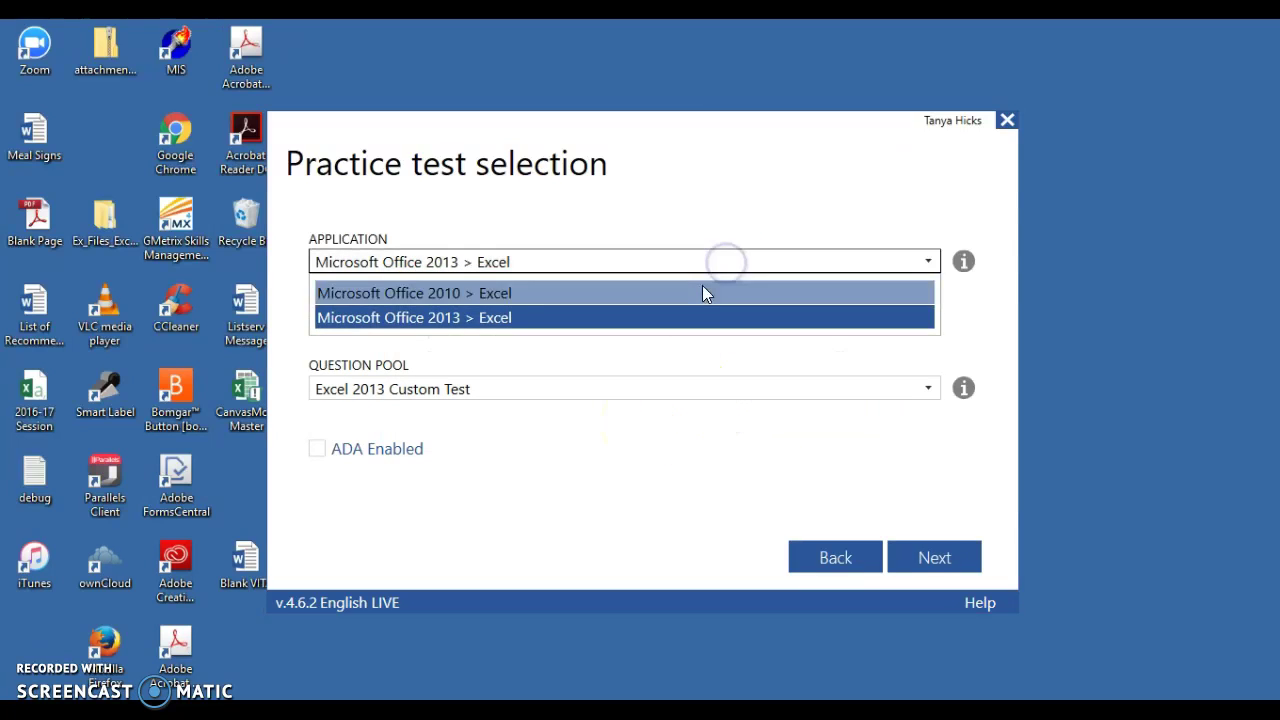
{"action": "left_click", "coordinate": [702, 290]}
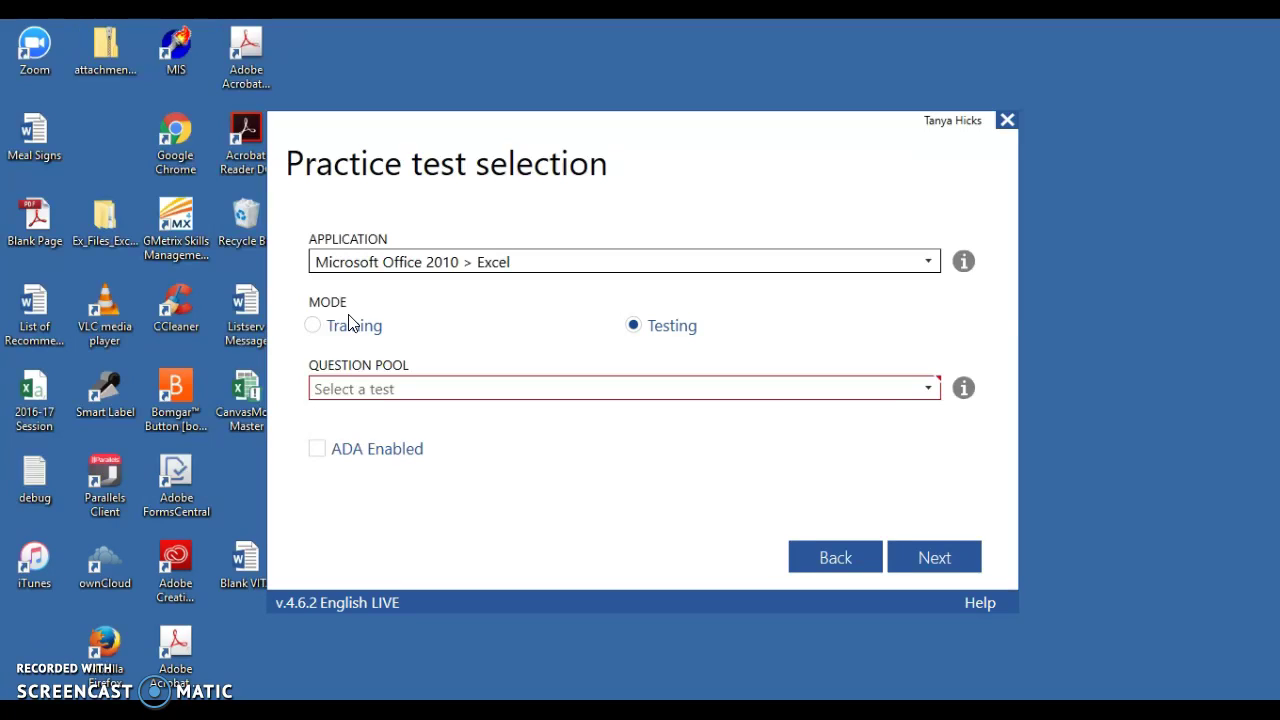
- Set Training mode with the Excel 2010 Core Test 1 Training pool and start the test
{"action": "left_click", "coordinate": [336, 328]}
{"action": "left_click", "coordinate": [430, 390]}
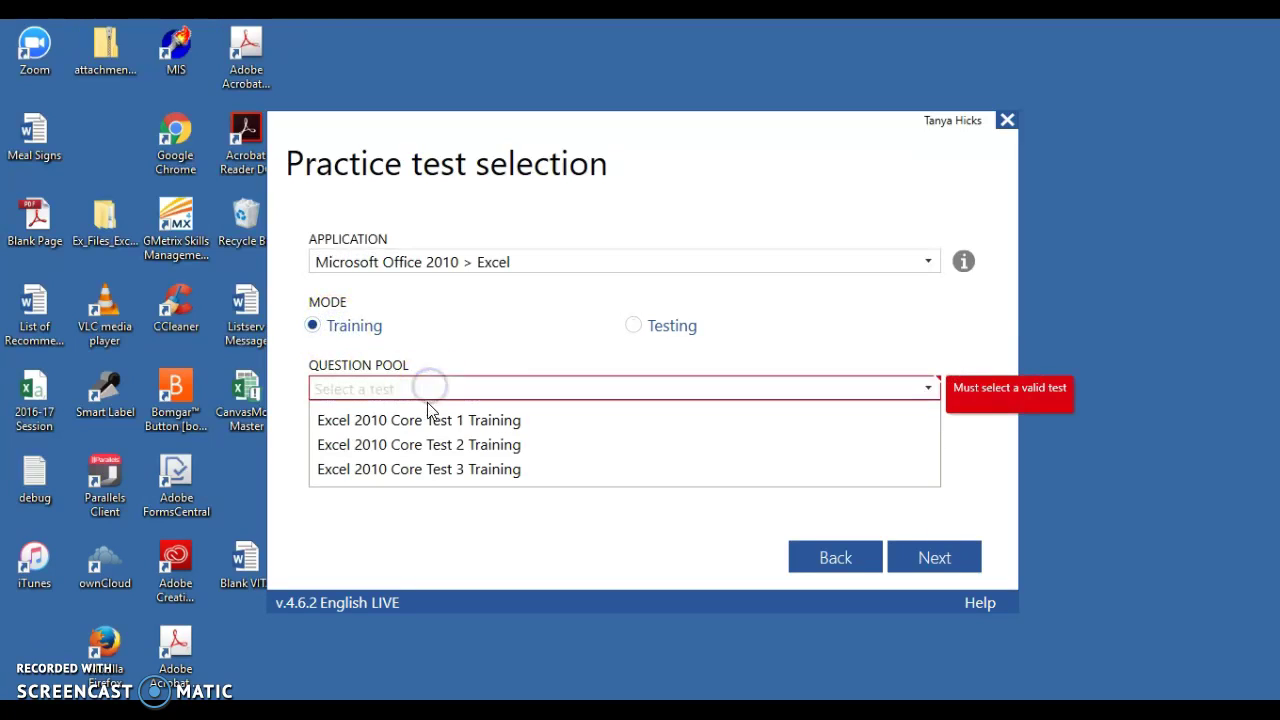
{"action": "left_click", "coordinate": [430, 412]}
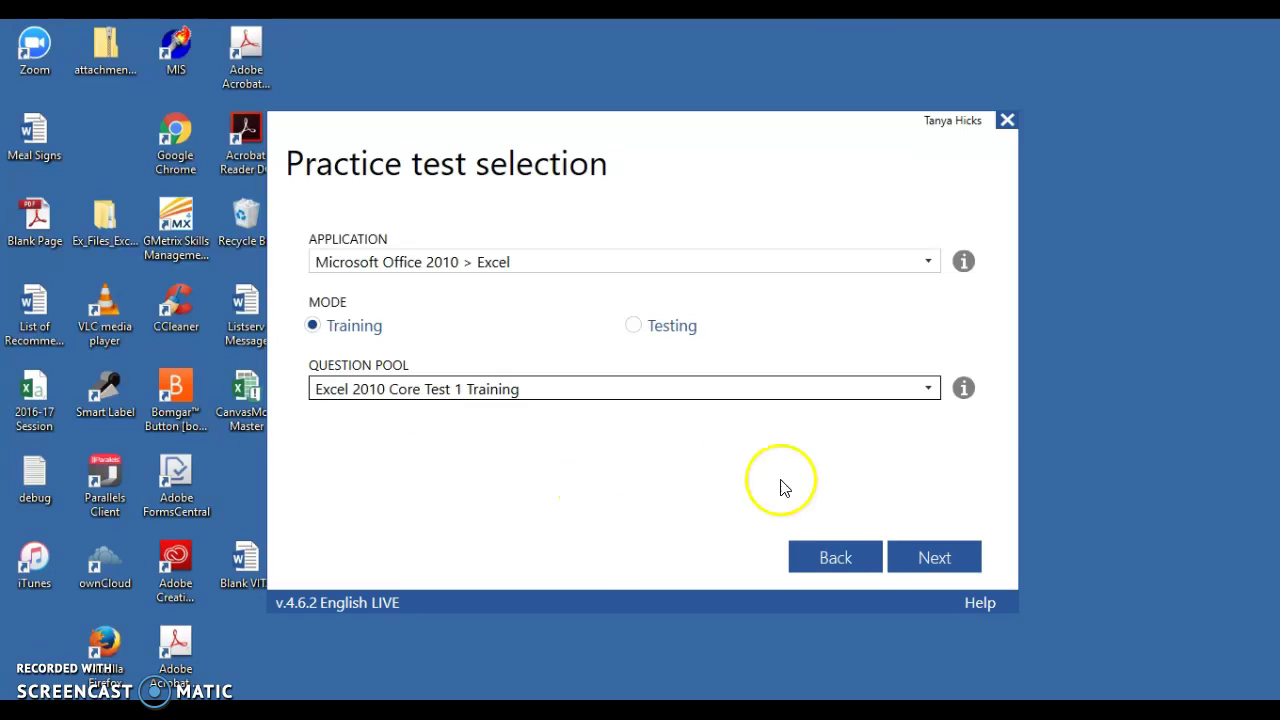
{"action": "left_click", "coordinate": [930, 557]}
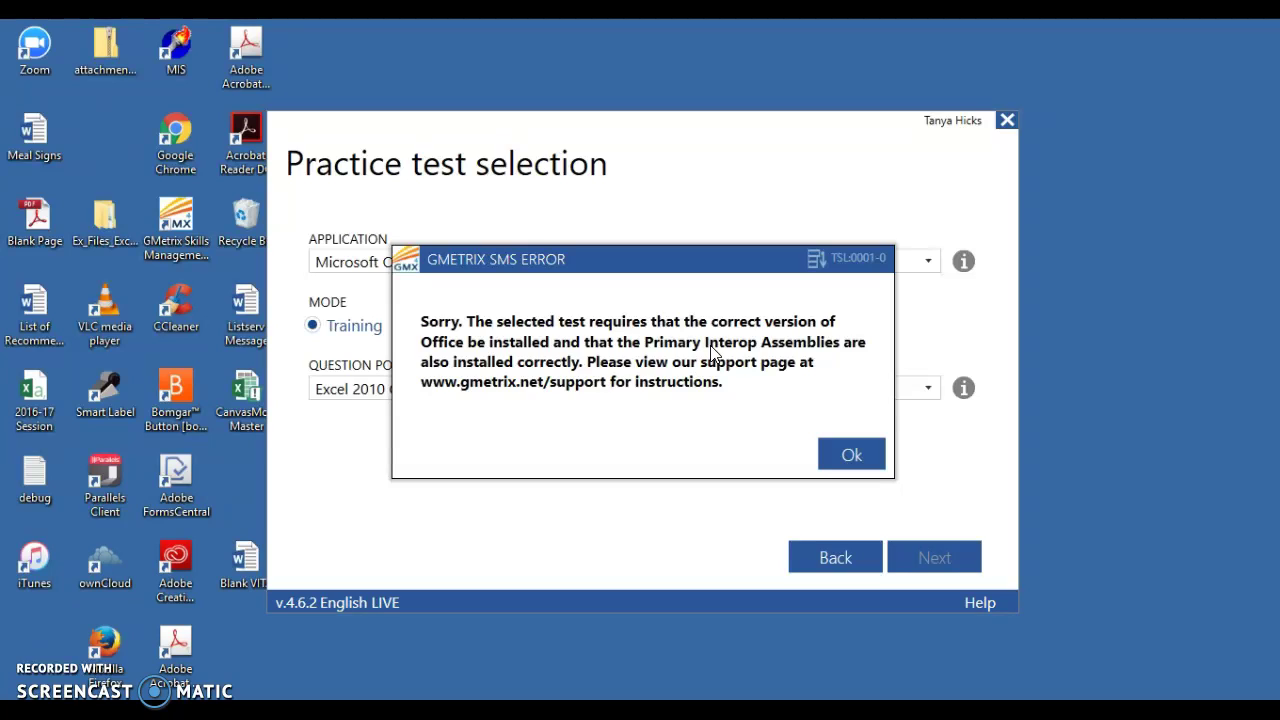
- Click Ok on the GMETRIX SMS ERROR dialog about the missing Office installation
{"action": "left_click", "coordinate": [826, 456]}
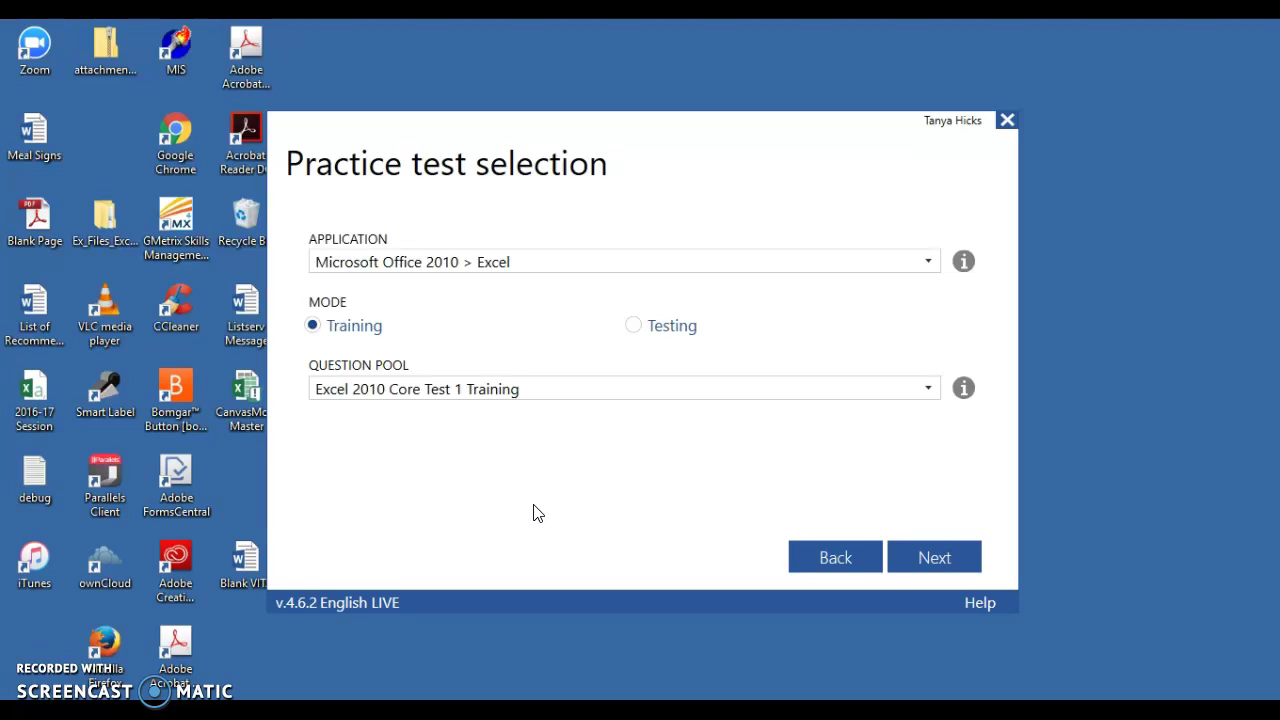
{"action": "mouse_move", "coordinate": [530, 712]}
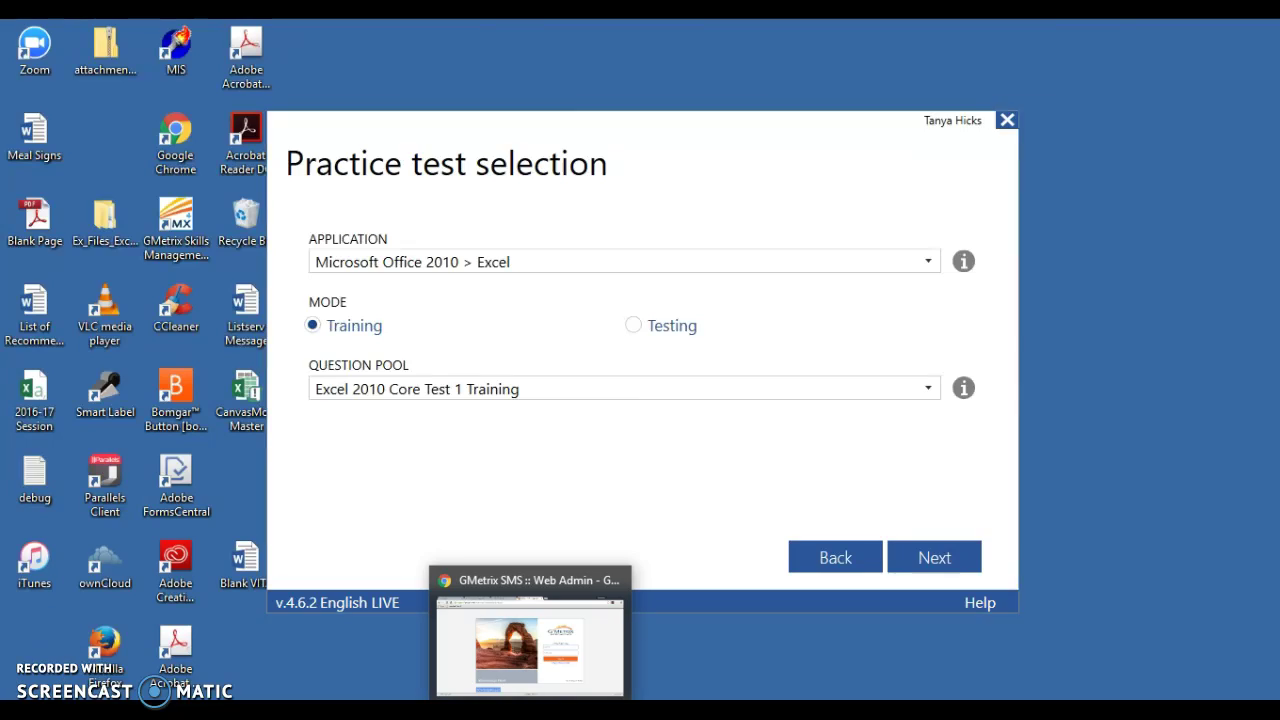
{"action": "left_click", "coordinate": [495, 645]}
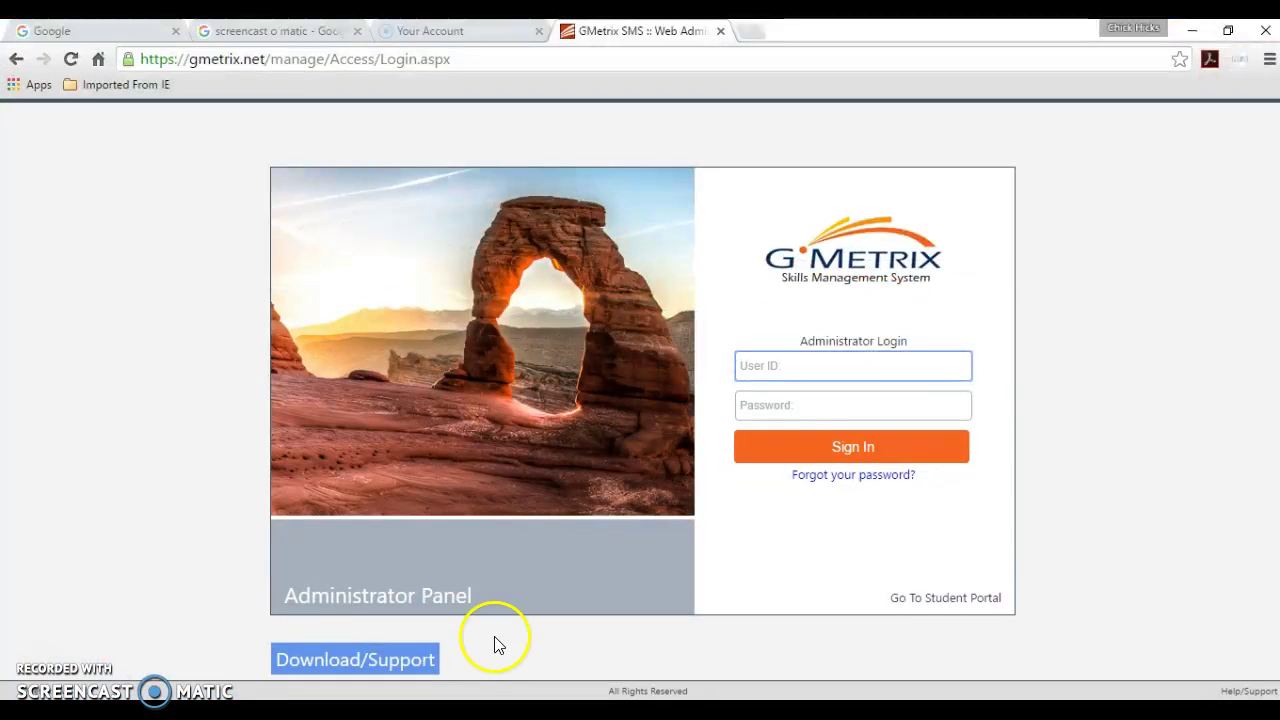
{"action": "left_click", "coordinate": [463, 57]}
{"action": "type", "text": "www.g"}
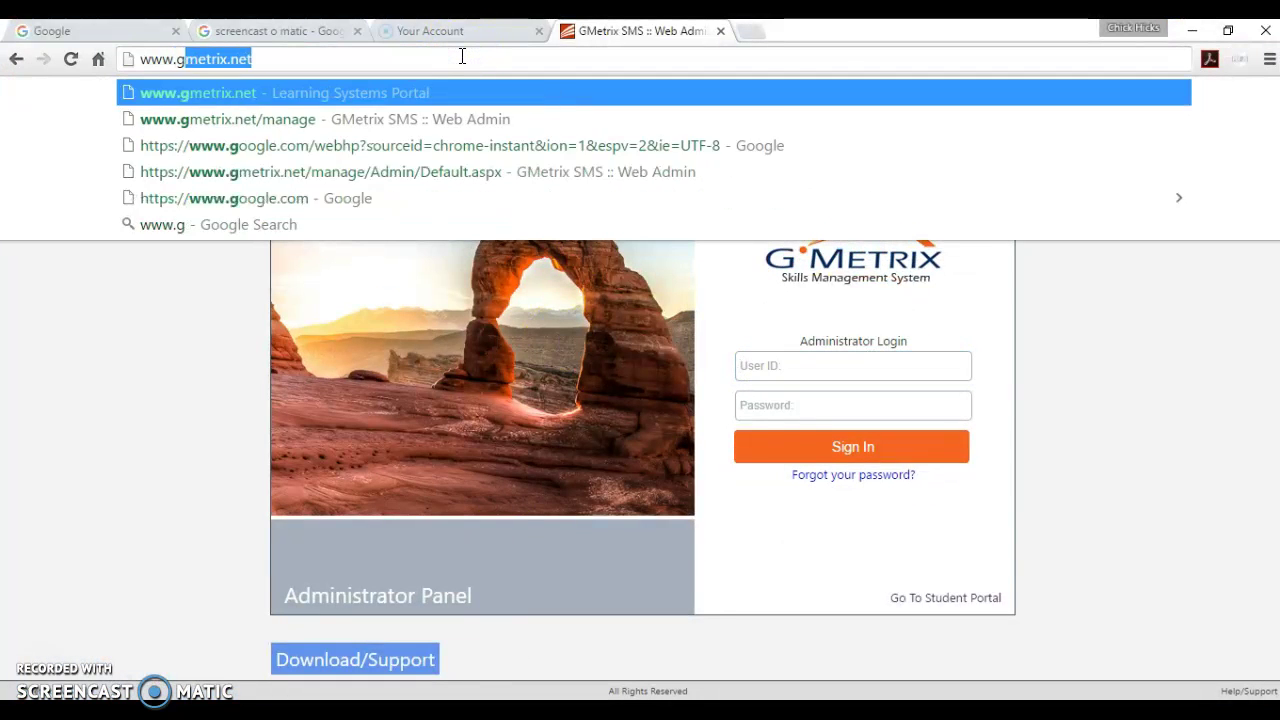
{"action": "type", "text": "metrix.net"}
{"action": "key", "text": "Return"}
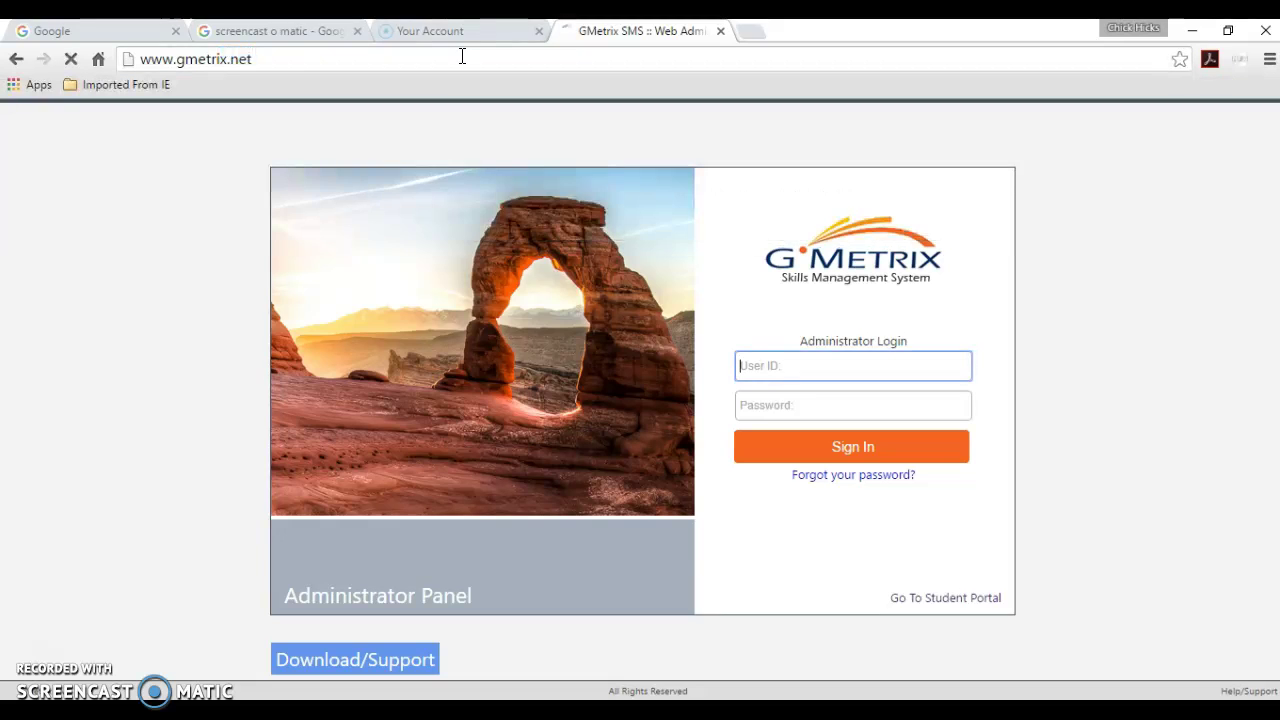
- Sign into the student portal with the account username and password
{"action": "left_click", "coordinate": [745, 359]}
{"action": "key", "text": "Tab"}
{"action": "type", "text": "*********"}
{"action": "key", "text": "Return"}
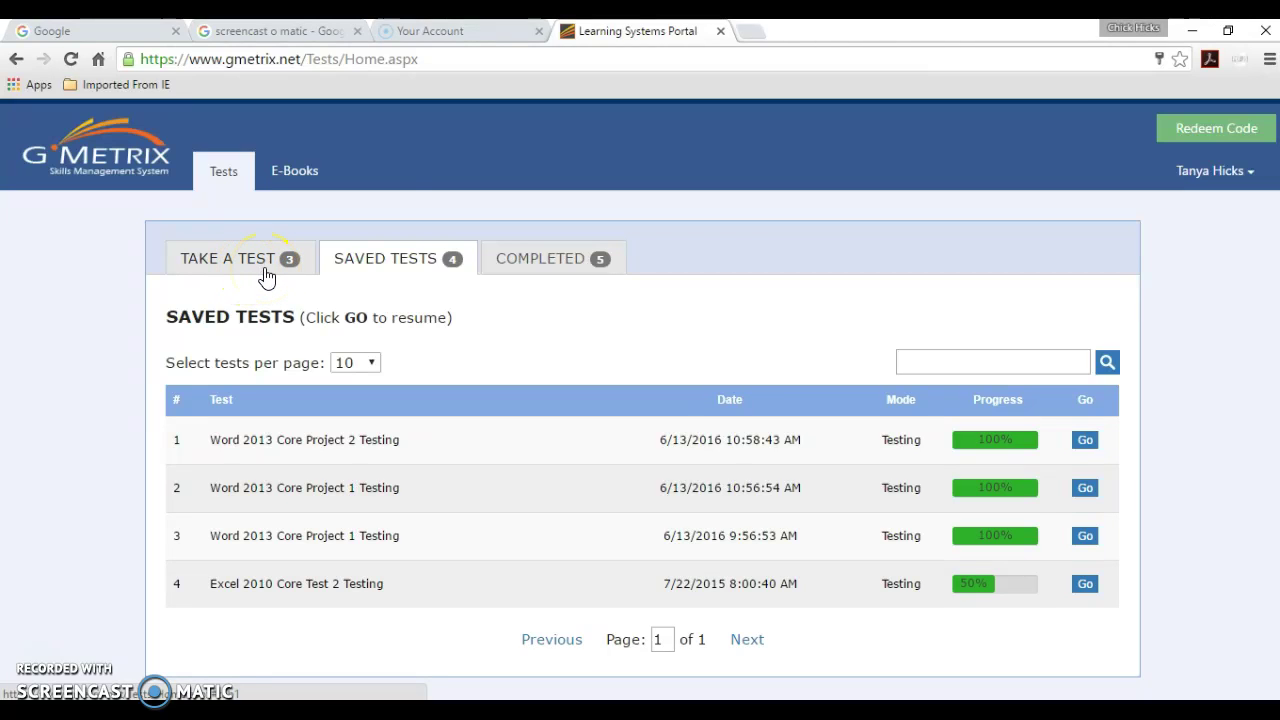
- Review the access codes, saved tests and completed tests, then log out
{"action": "left_click", "coordinate": [266, 277]}
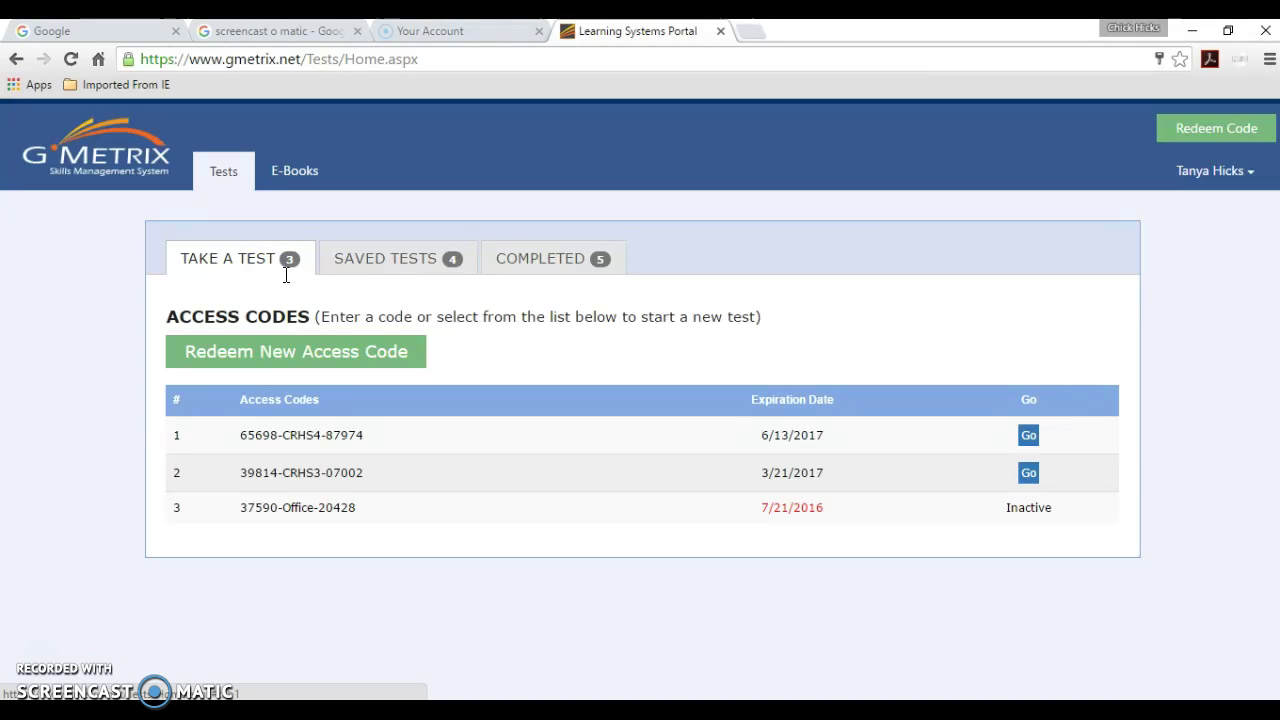
{"action": "left_click", "coordinate": [390, 275]}
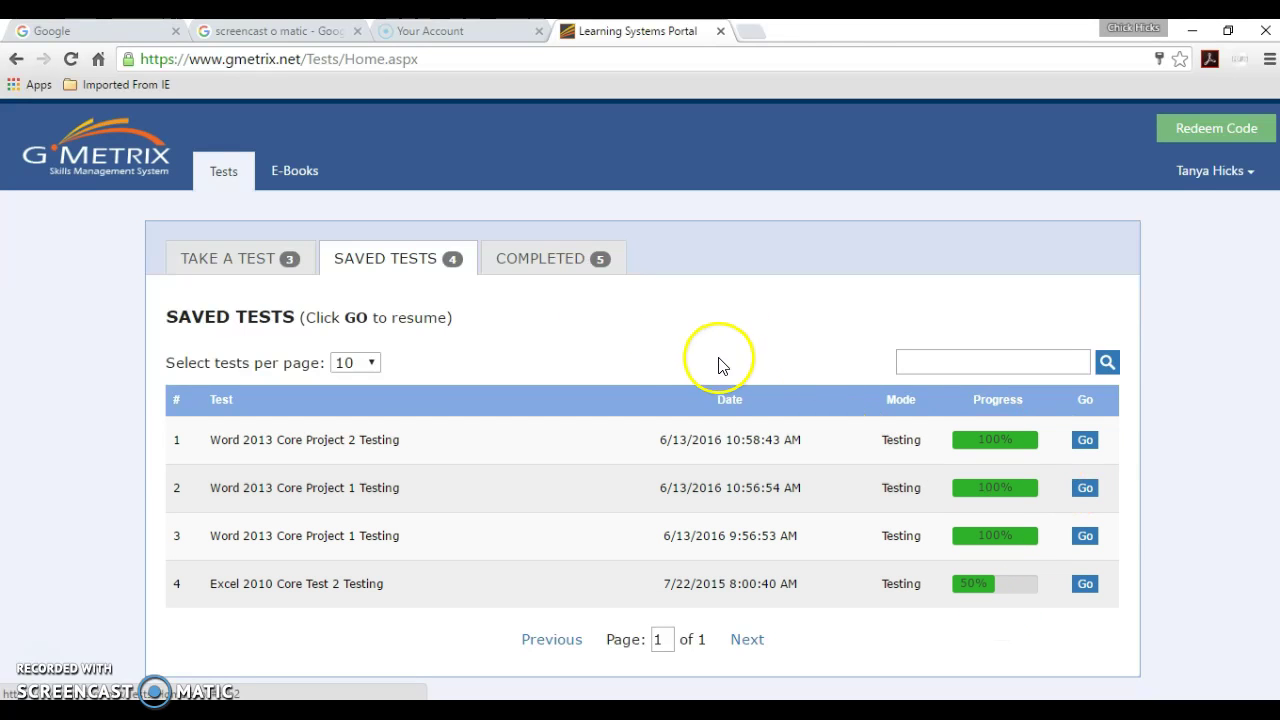
{"action": "left_click", "coordinate": [570, 259]}
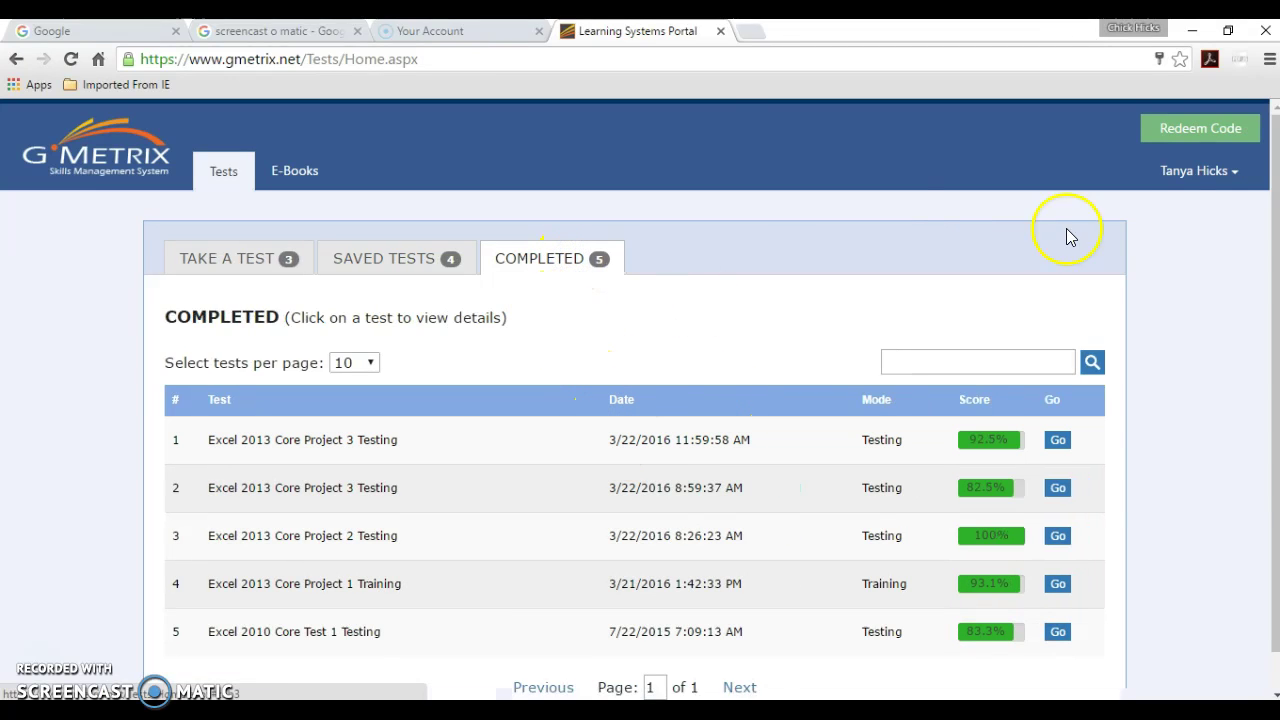
{"action": "left_click", "coordinate": [1201, 172]}
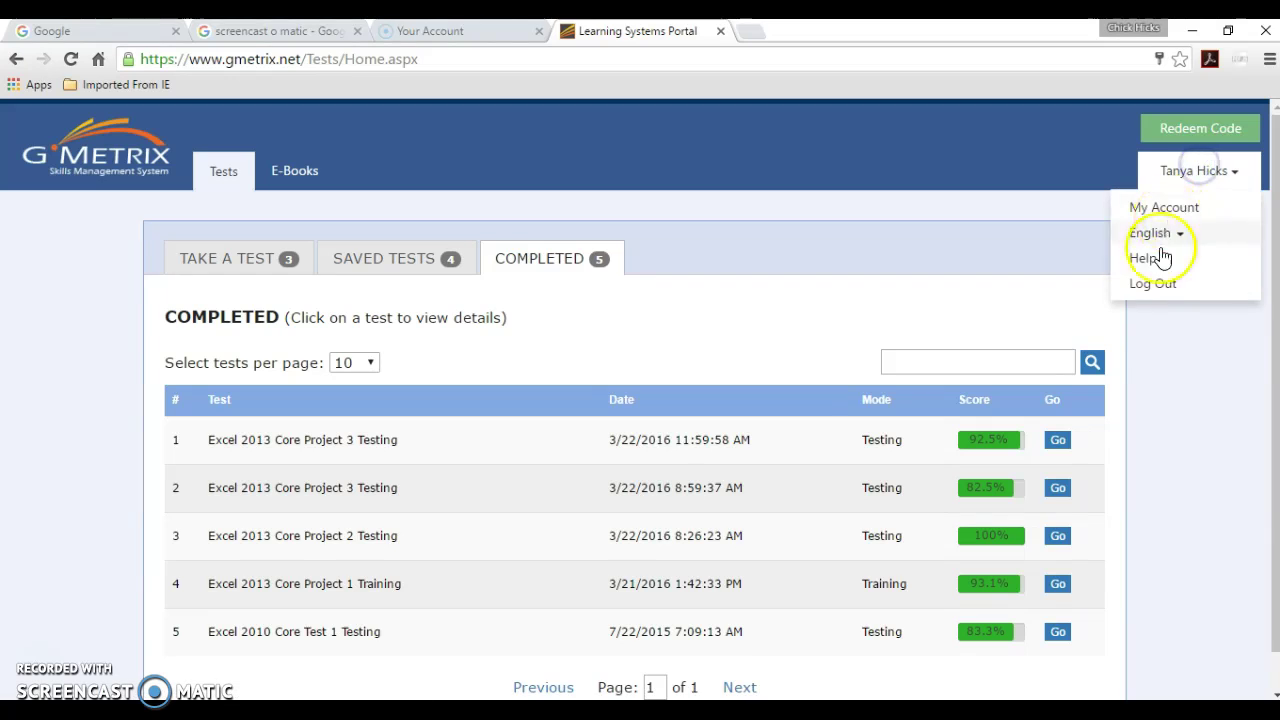
{"action": "left_click", "coordinate": [1152, 284]}
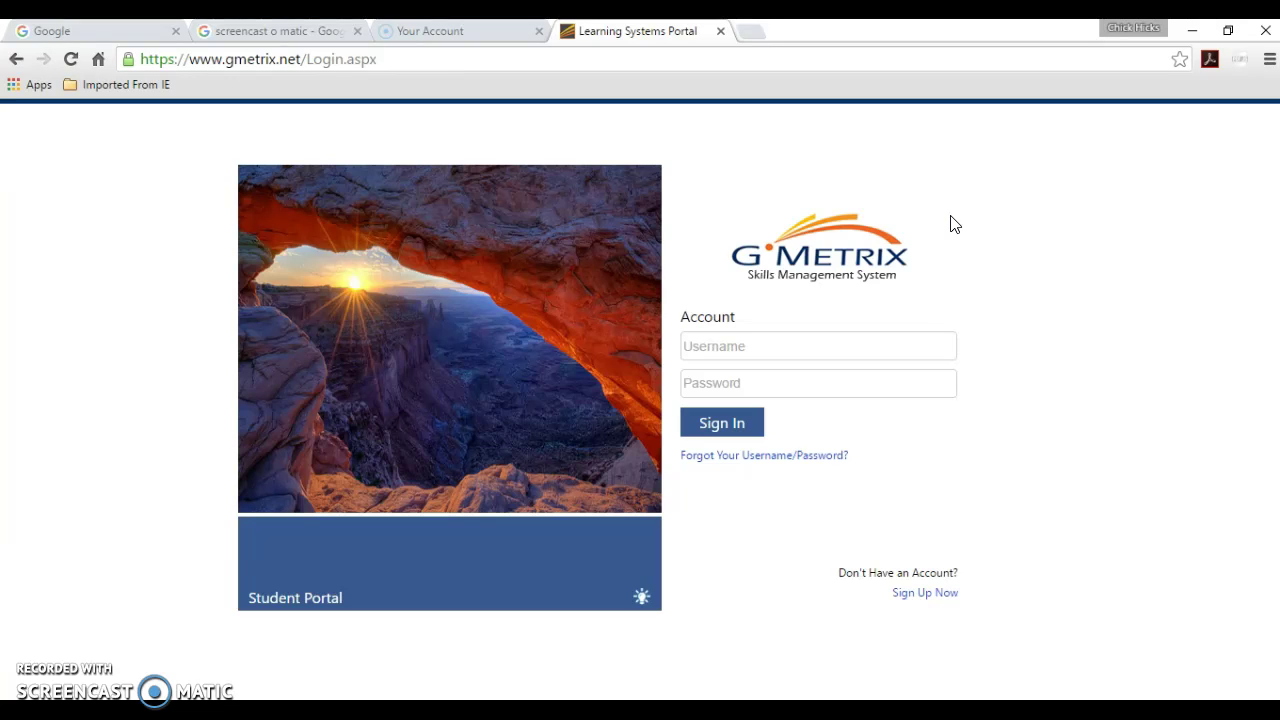
{"action": "left_click", "coordinate": [608, 64]}
{"action": "type", "text": "www."}
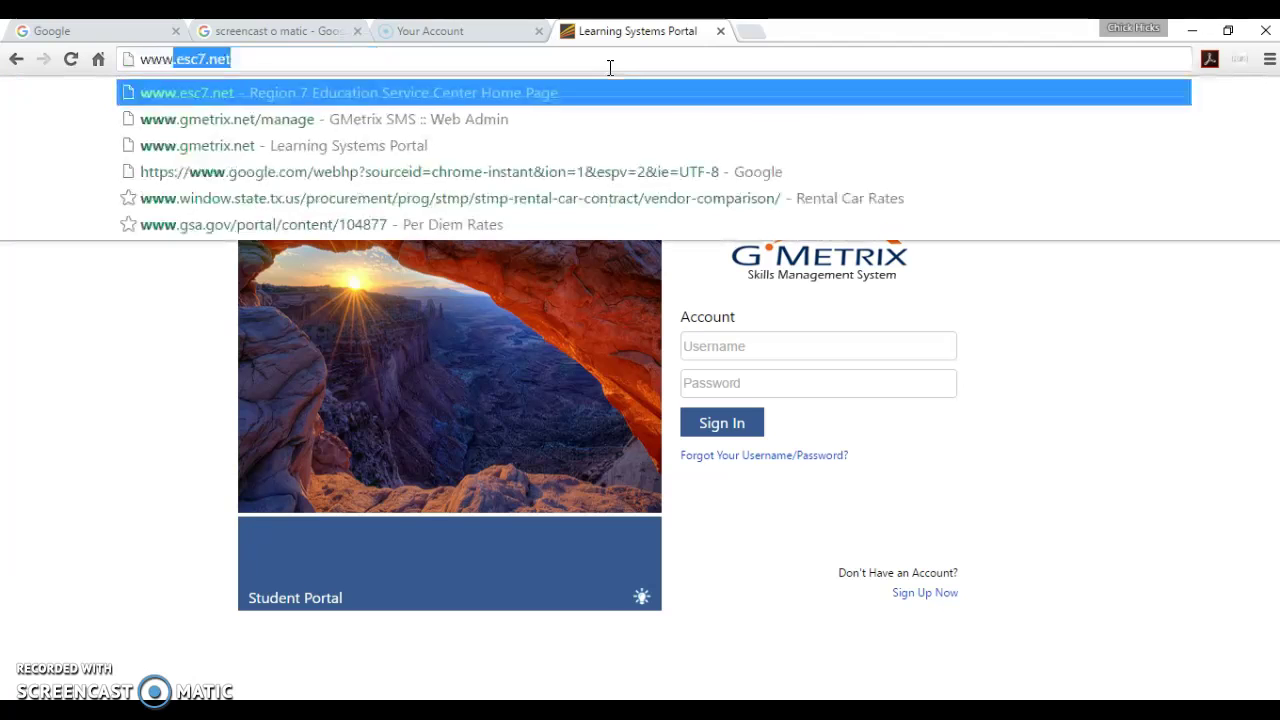
{"action": "type", "text": "gmetrix.net/mana"}
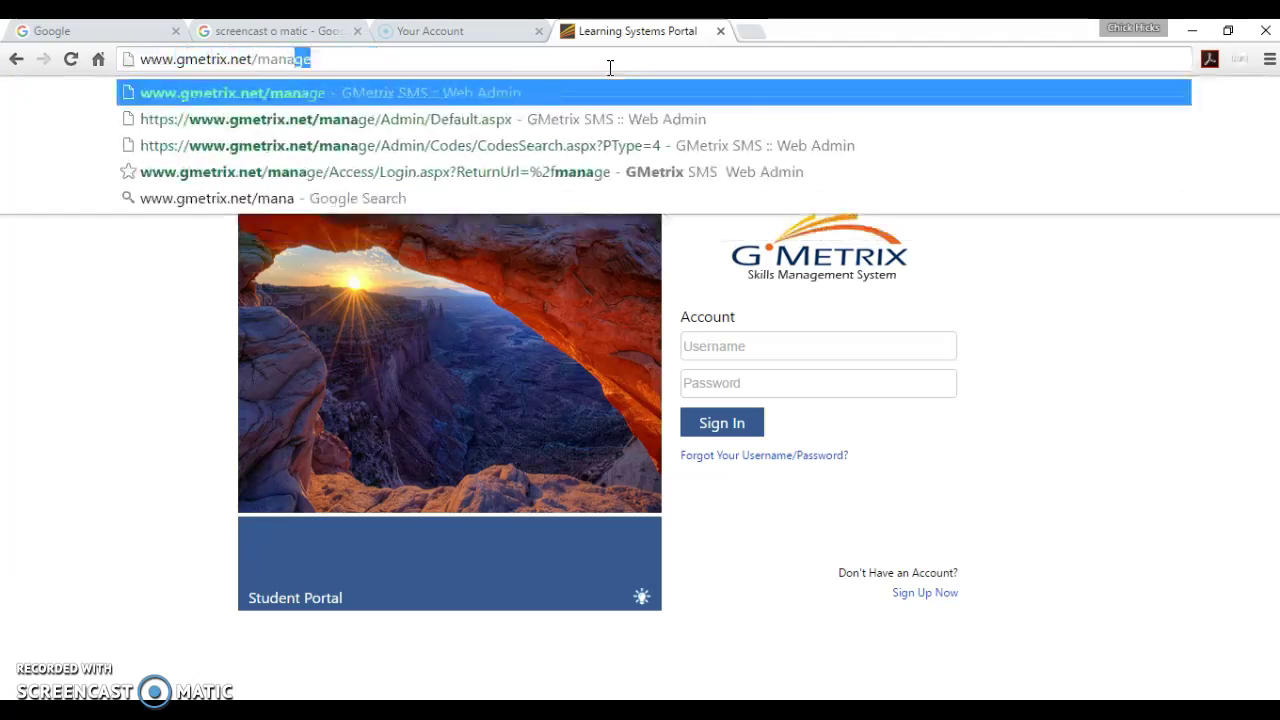
{"action": "key", "text": "Return"}
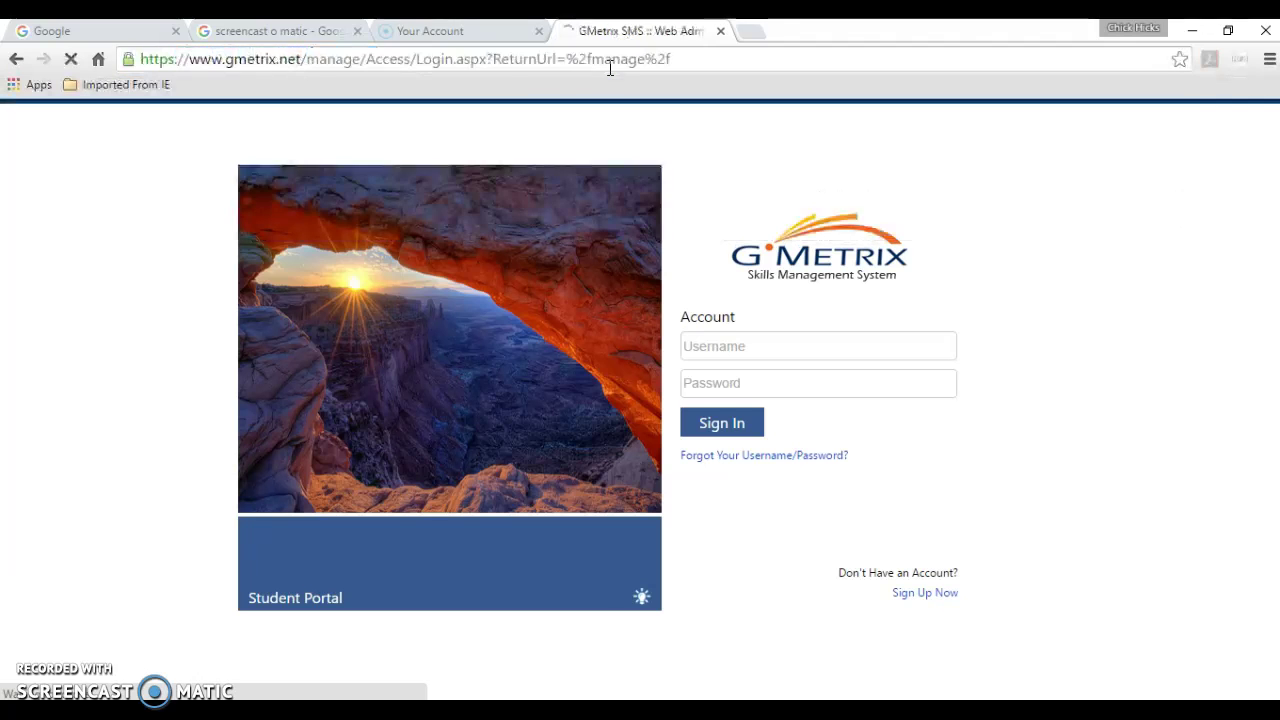
- Sign into the Administrator Panel with the administrator user ID and password
{"action": "left_click", "coordinate": [766, 360]}
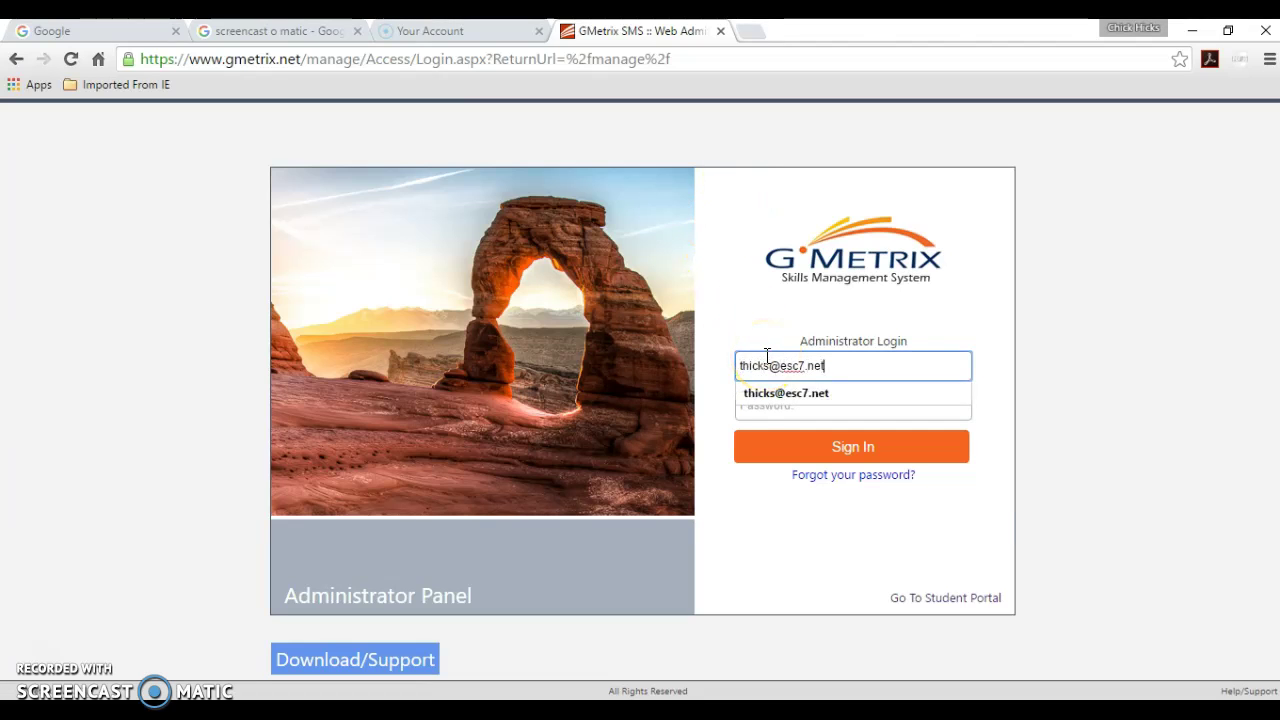
{"action": "key", "text": "Tab"}
{"action": "type", "text": "*********"}
{"action": "key", "text": "Return"}
{"action": "left_click", "coordinate": [798, 342]}
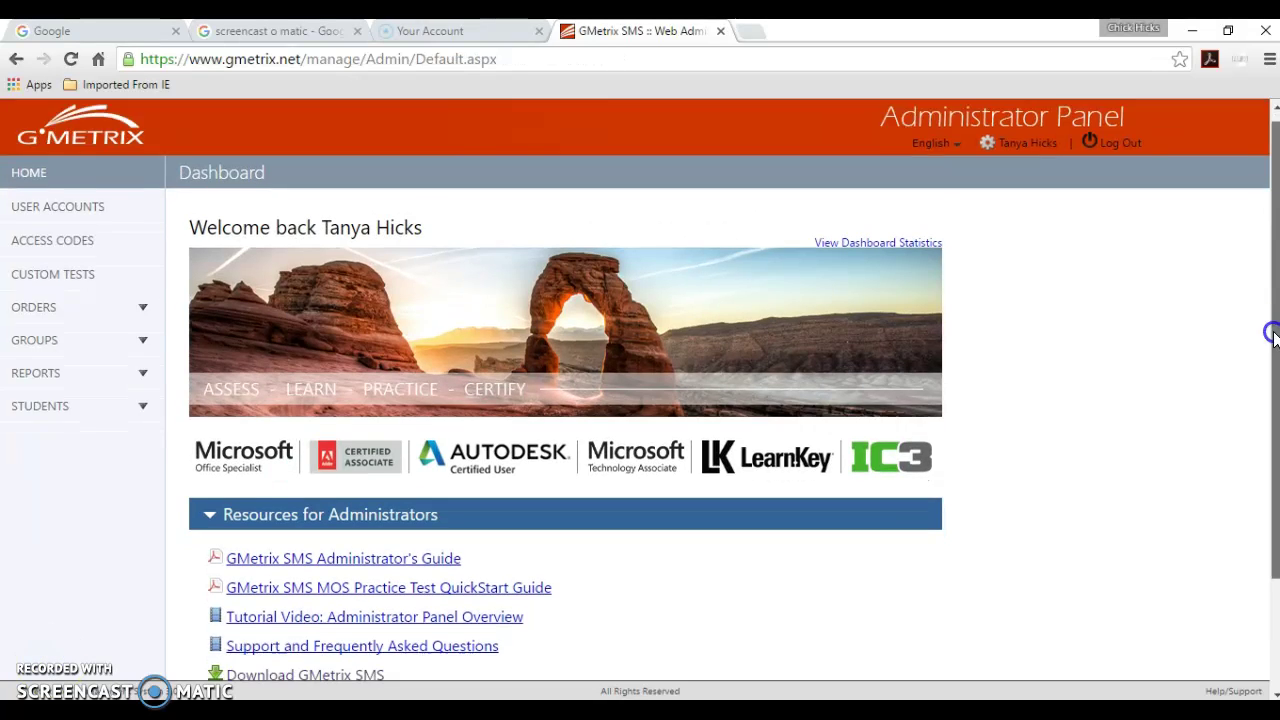
- Open the GMetrix SMS Administrator's Guide, then expand the STUDENTS sidebar menu
{"action": "left_click_drag", "start_coordinate": [1268, 331], "coordinate": [1272, 424]}
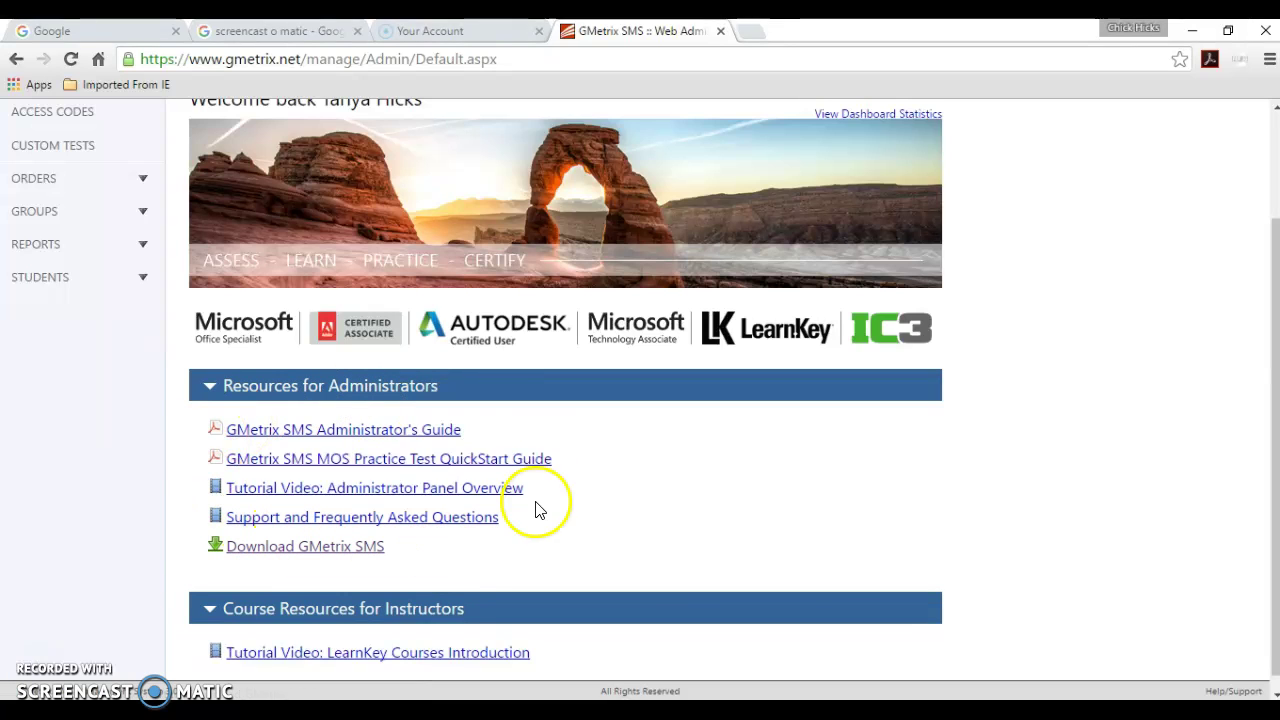
{"action": "left_click", "coordinate": [397, 436]}
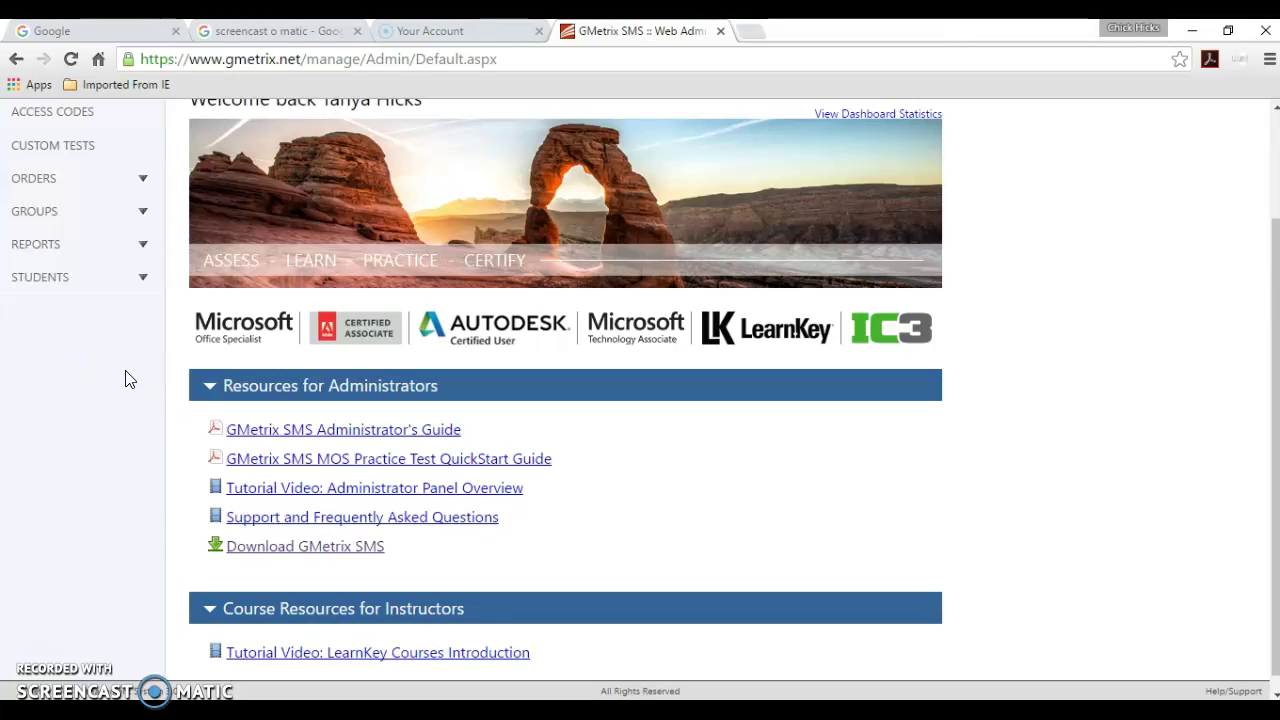
{"action": "left_click", "coordinate": [134, 289]}
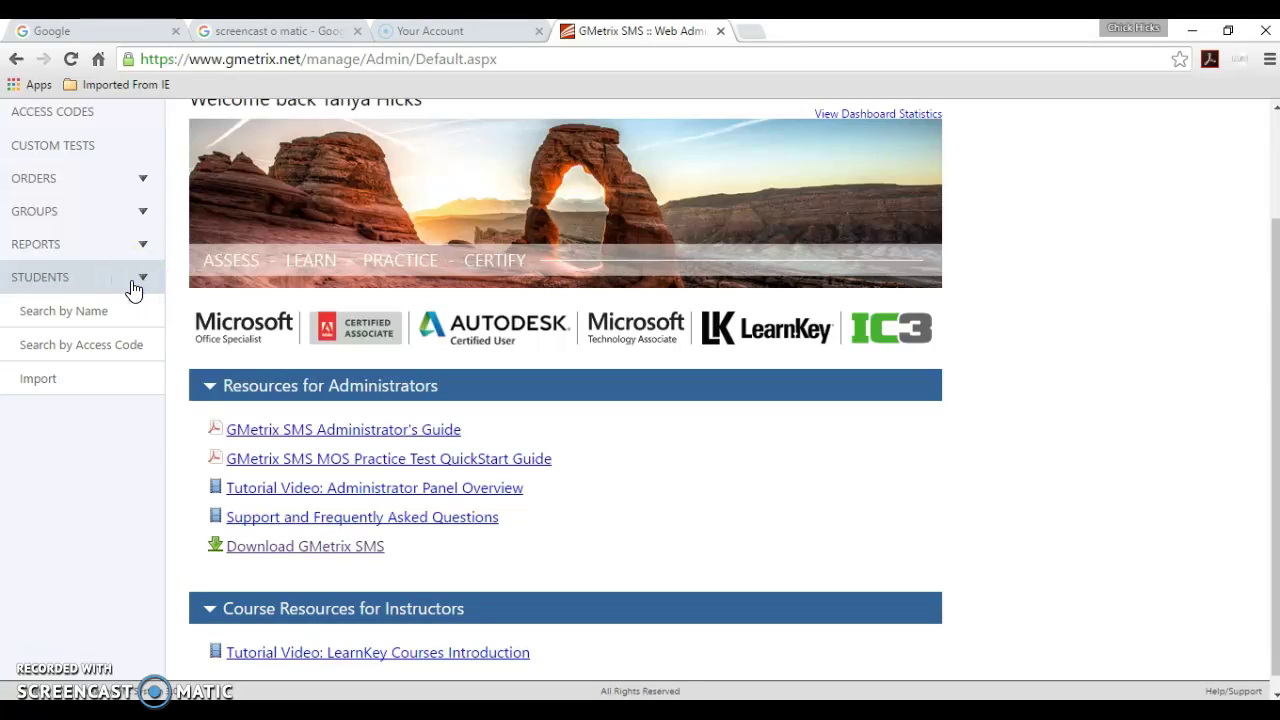
- View the Search by Name student page, then move to Search by Access Code
{"action": "left_click", "coordinate": [105, 310]}
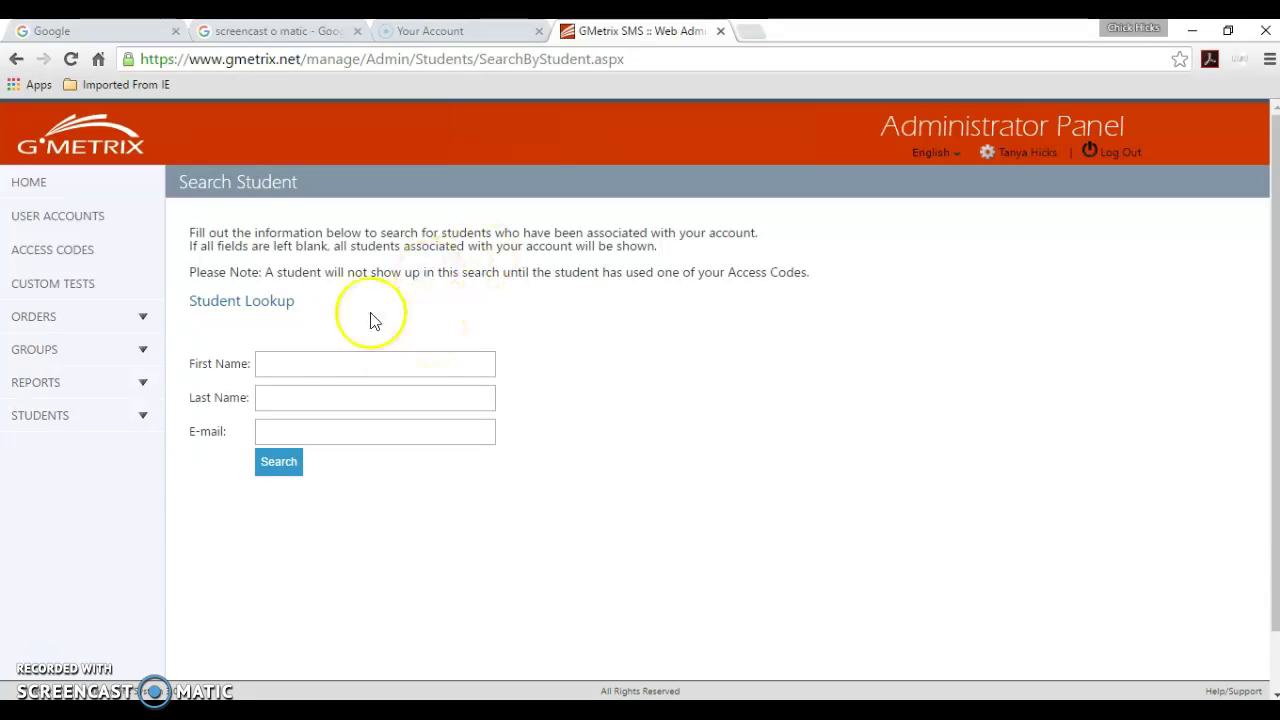
{"action": "left_click", "coordinate": [143, 423]}
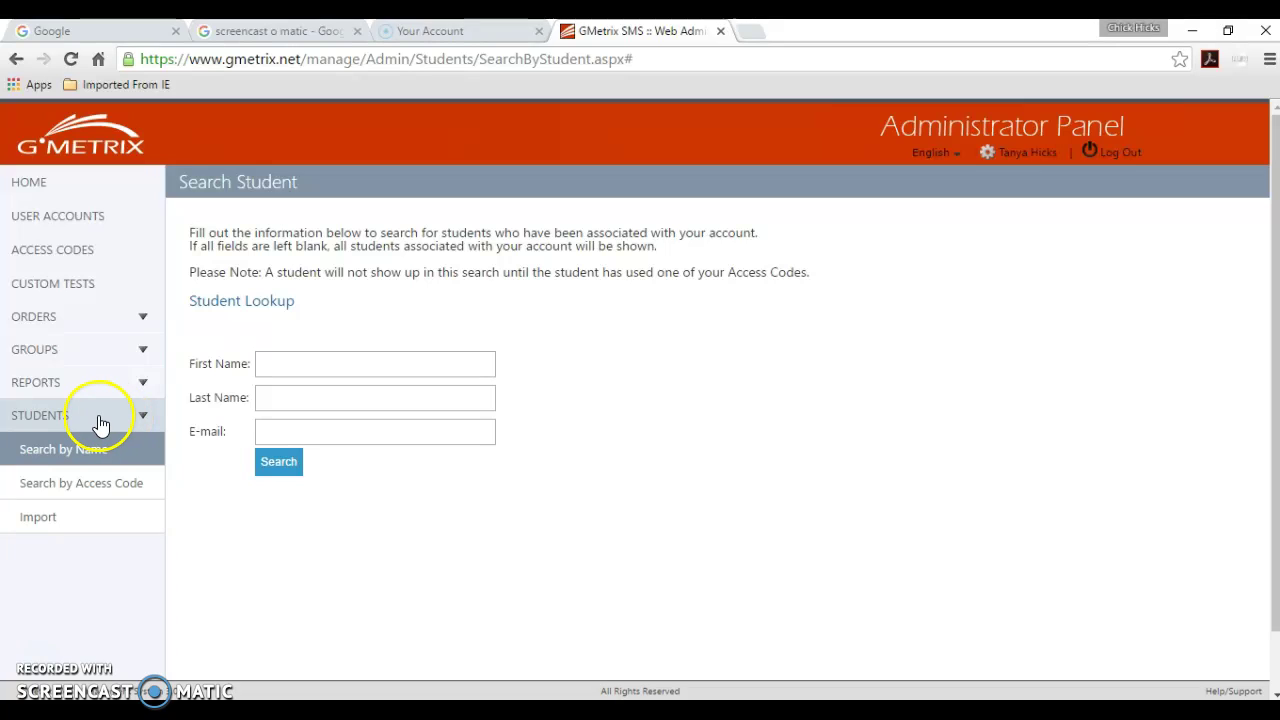
{"action": "left_click", "coordinate": [86, 485]}
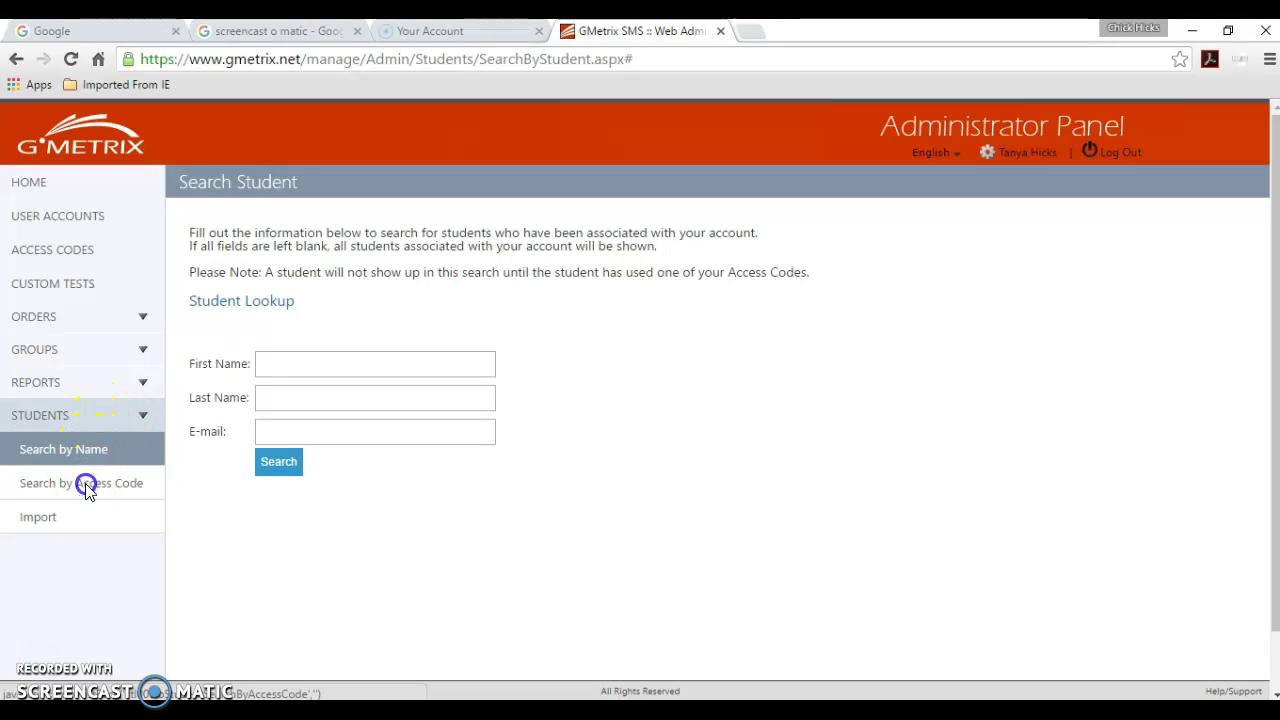
- Run a student search from the empty Access Code field
{"action": "left_click", "coordinate": [304, 341]}
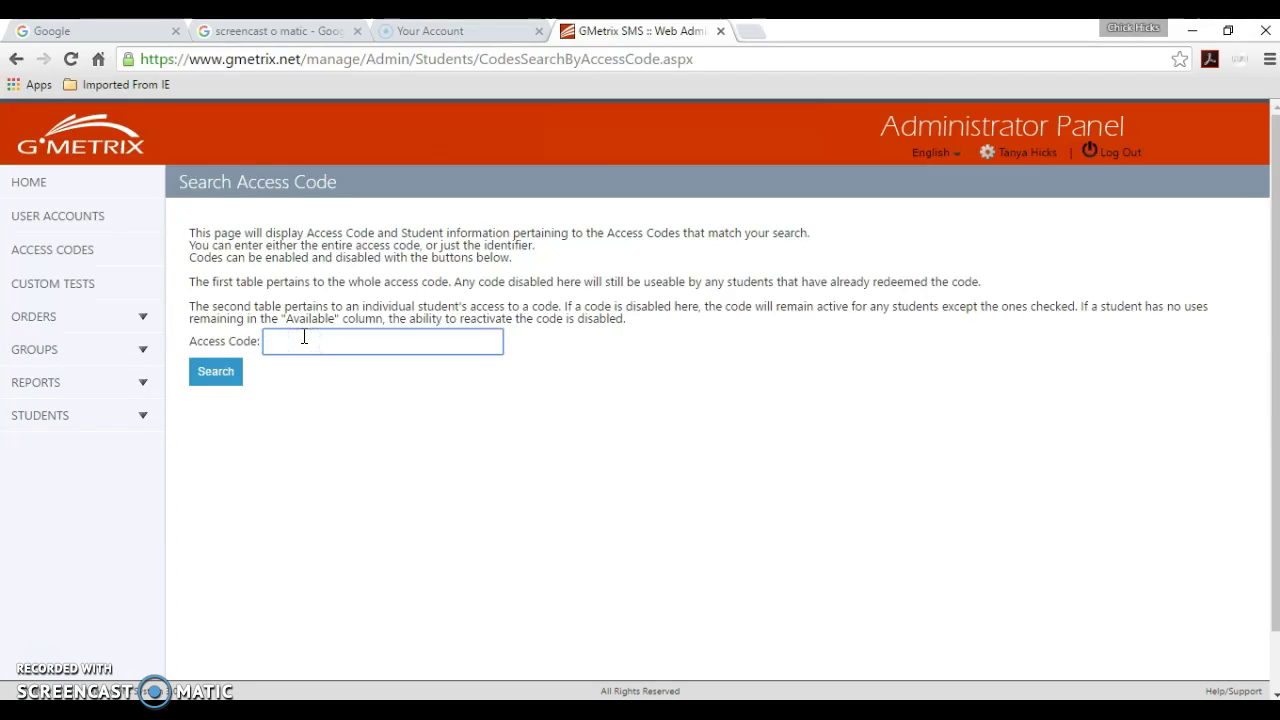
{"action": "scroll", "coordinate": [305, 340], "scroll_direction": "down", "scroll_amount": 1}
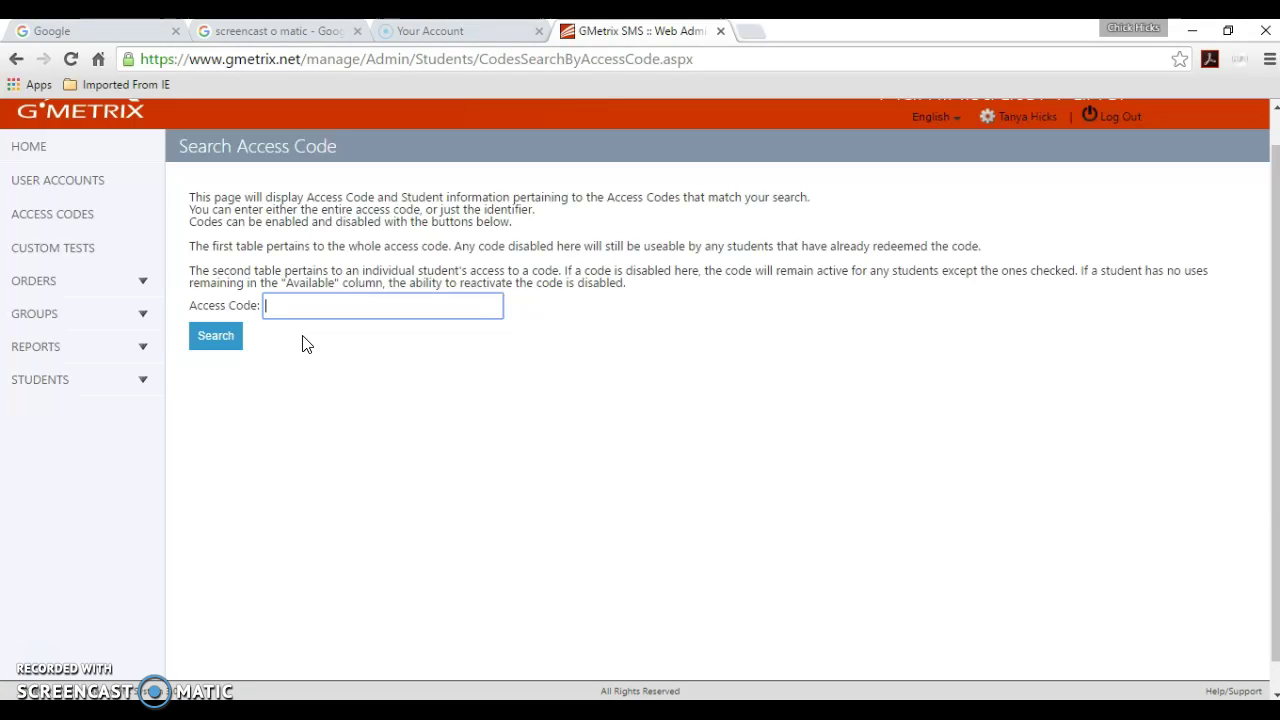
{"action": "left_click", "coordinate": [285, 310]}
{"action": "left_click", "coordinate": [238, 348]}
{"action": "left_click", "coordinate": [114, 395]}
- Start a student import and select the Region VII - Frankston ISD High School partner
{"action": "left_click", "coordinate": [135, 396]}
{"action": "left_click", "coordinate": [56, 482]}
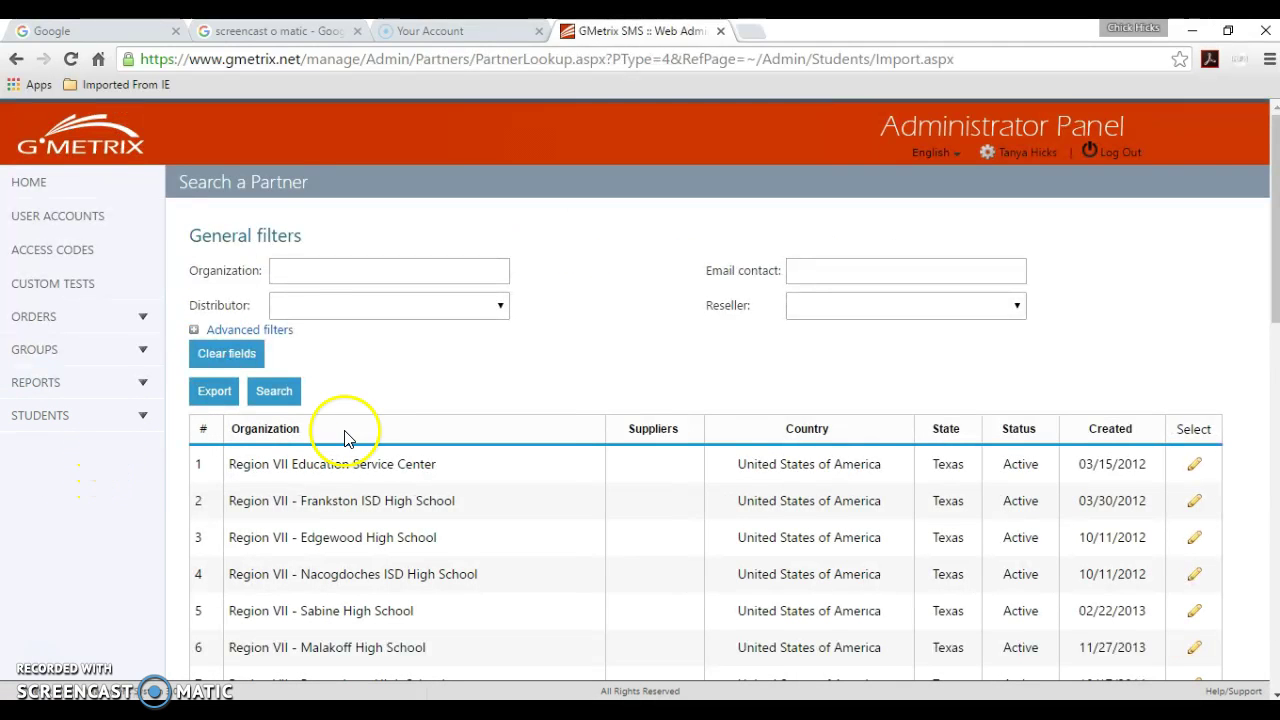
{"action": "left_click", "coordinate": [1194, 499]}
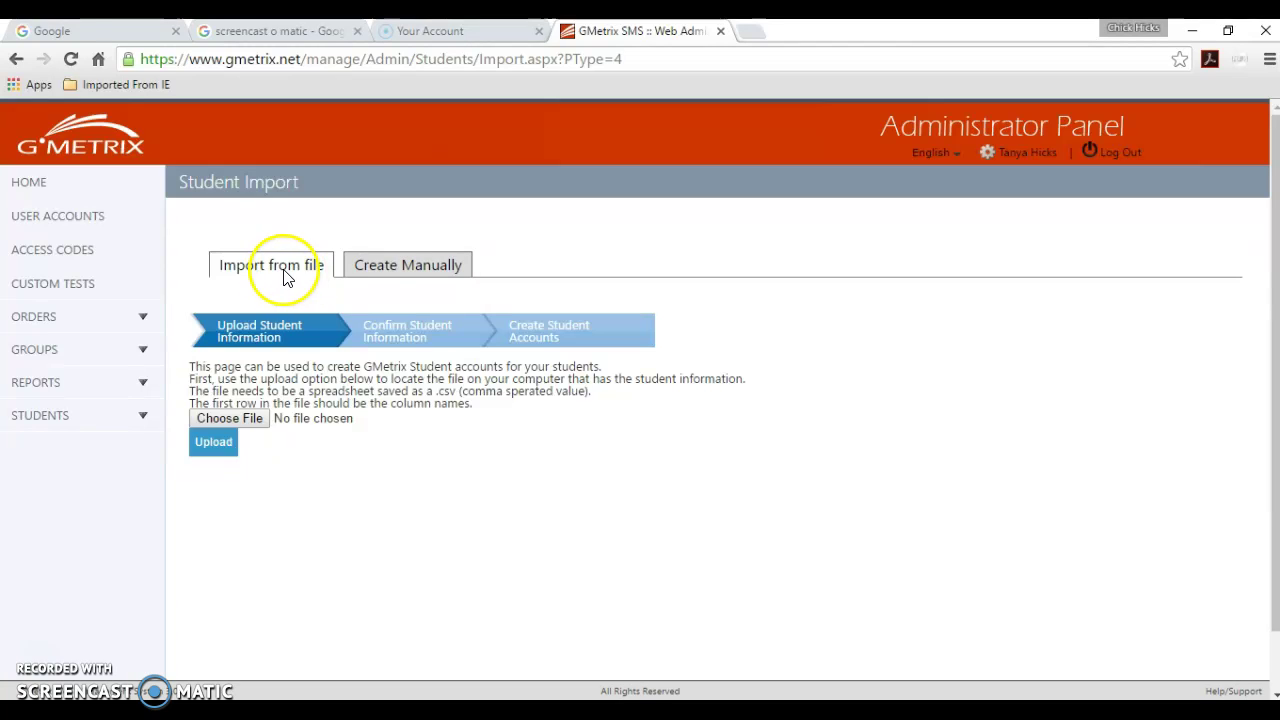
- Review the Create Manually fields (First Name through Username), then return to Import from file
{"action": "left_click", "coordinate": [393, 268]}
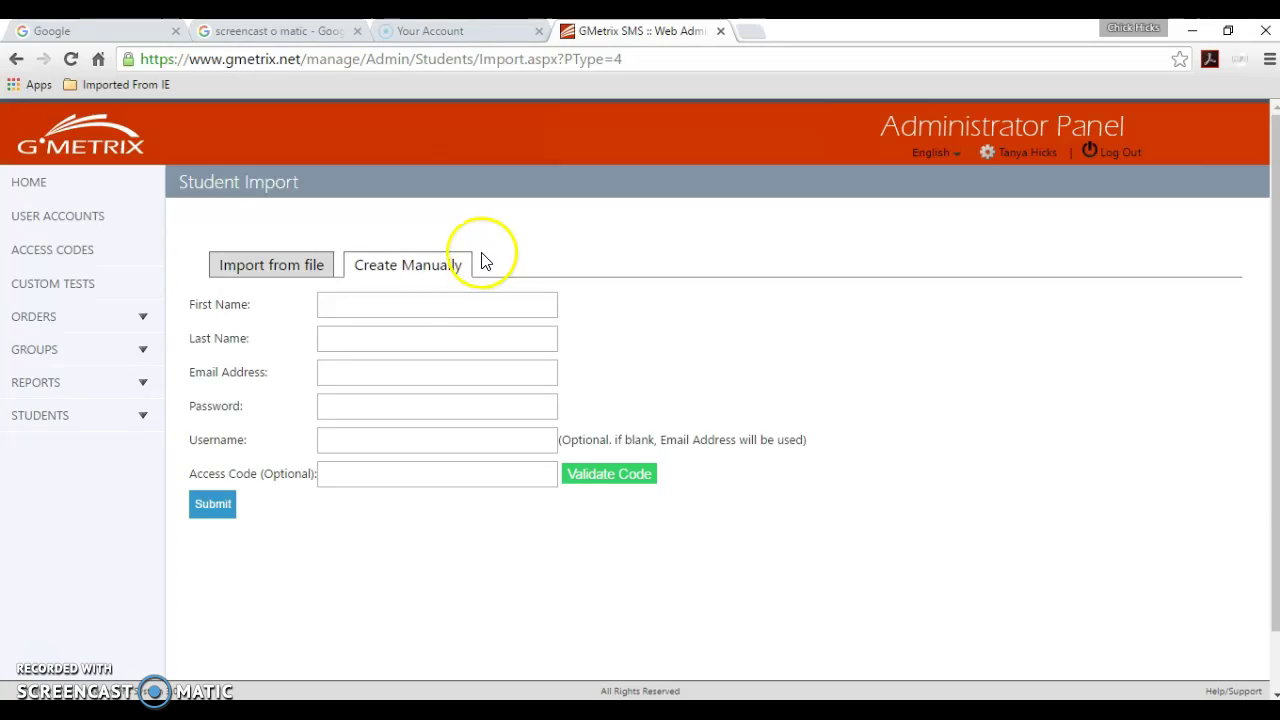
{"action": "left_click", "coordinate": [401, 309]}
{"action": "left_click", "coordinate": [373, 332]}
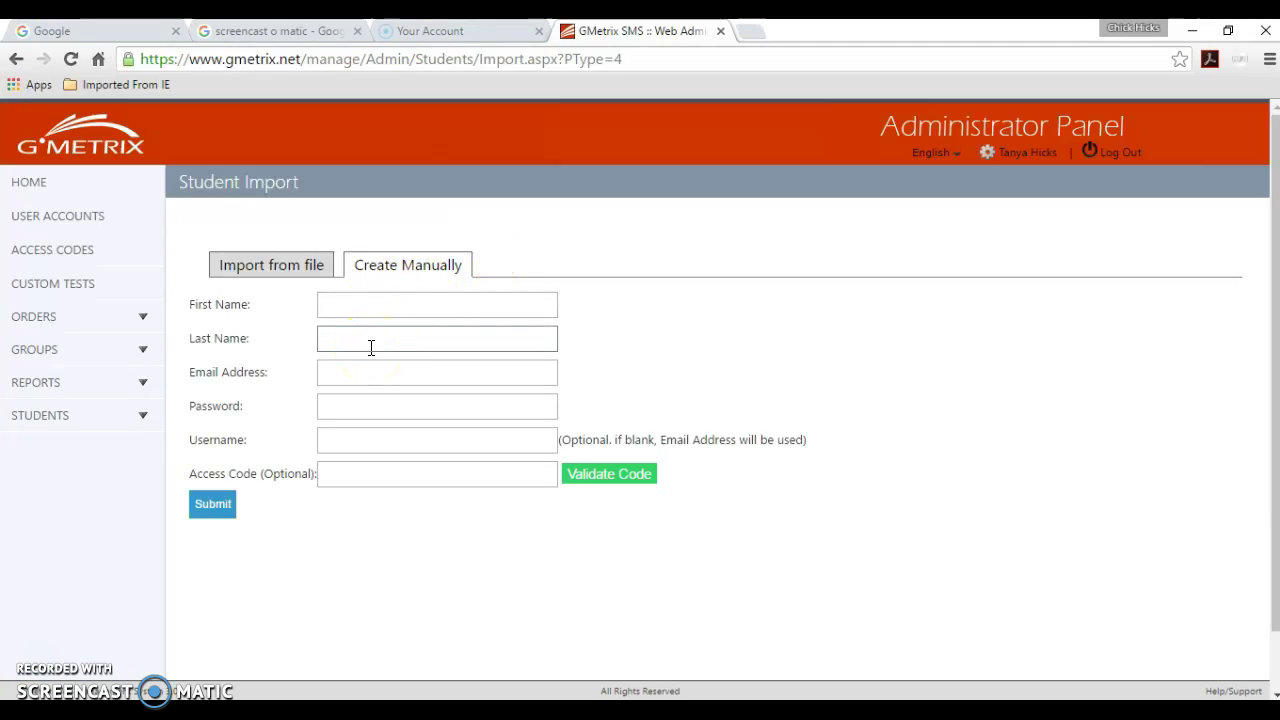
{"action": "left_click", "coordinate": [362, 368]}
{"action": "left_click", "coordinate": [352, 399]}
{"action": "left_click", "coordinate": [329, 306]}
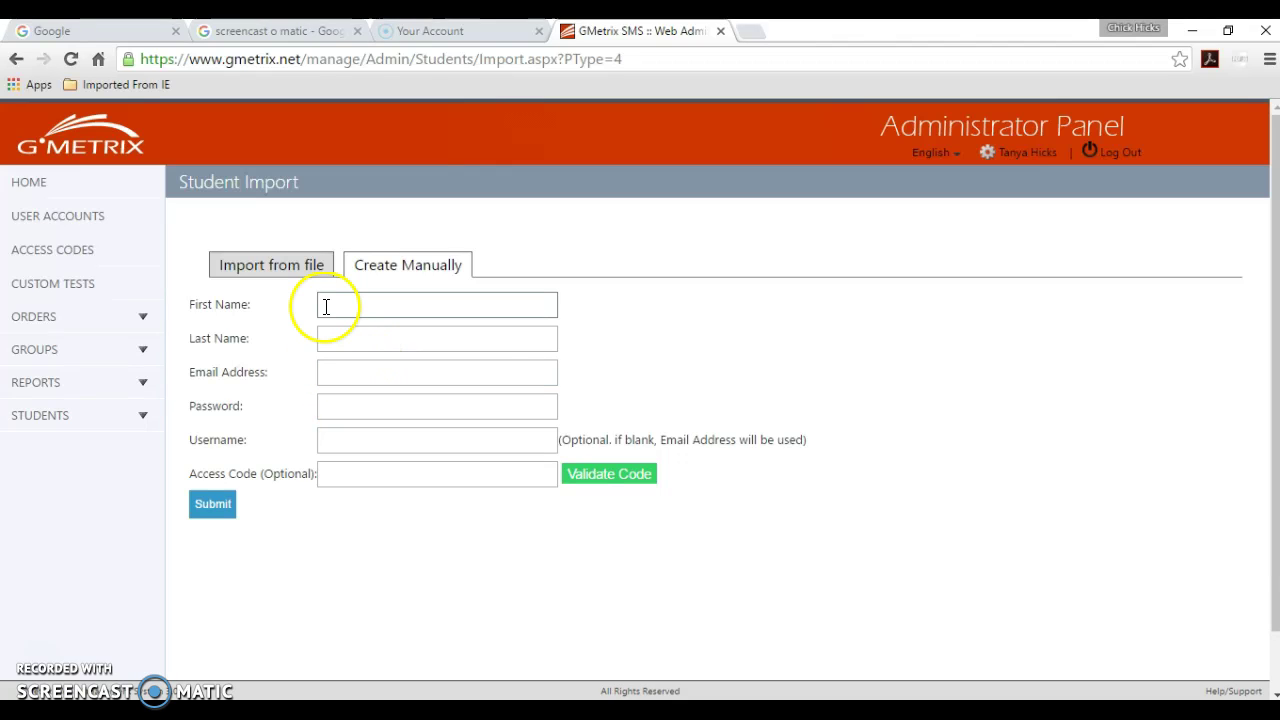
{"action": "left_click", "coordinate": [347, 328]}
{"action": "left_click", "coordinate": [346, 370]}
{"action": "left_click", "coordinate": [346, 403]}
{"action": "left_click", "coordinate": [346, 432]}
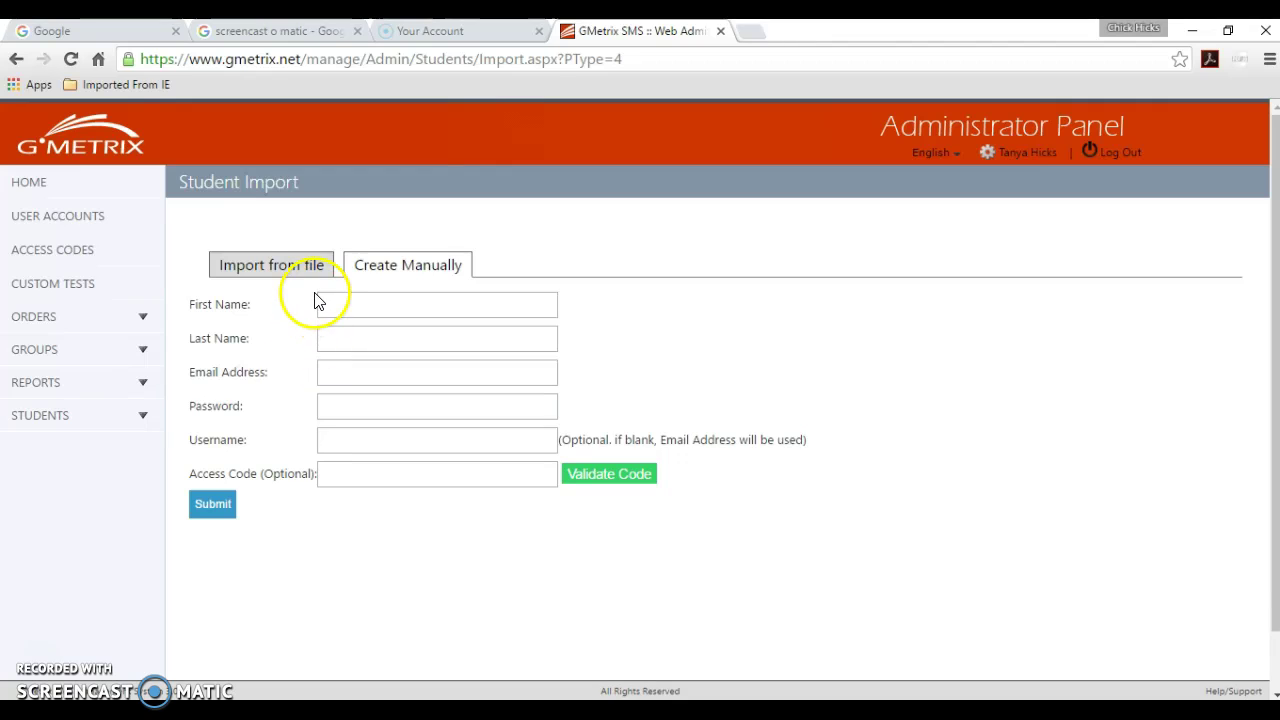
{"action": "left_click", "coordinate": [297, 267]}
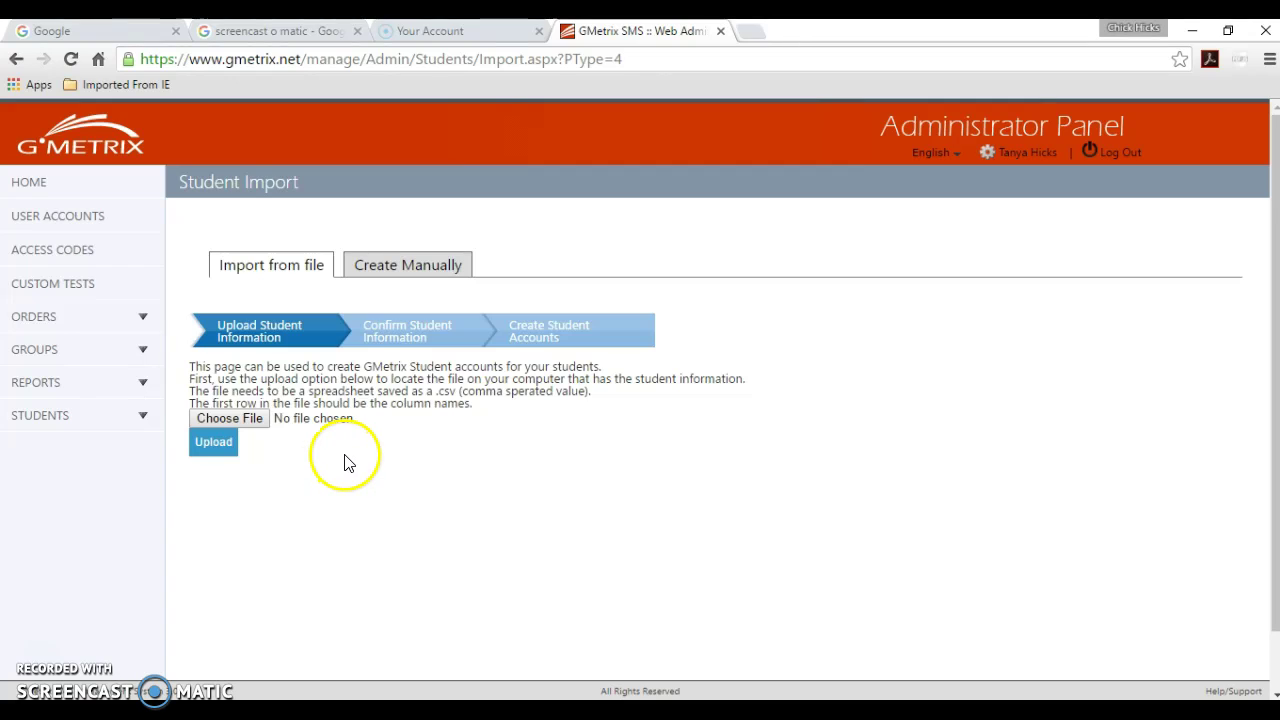
- Show the empty Create Manually student form on the Student Import page
{"action": "left_click", "coordinate": [418, 276]}
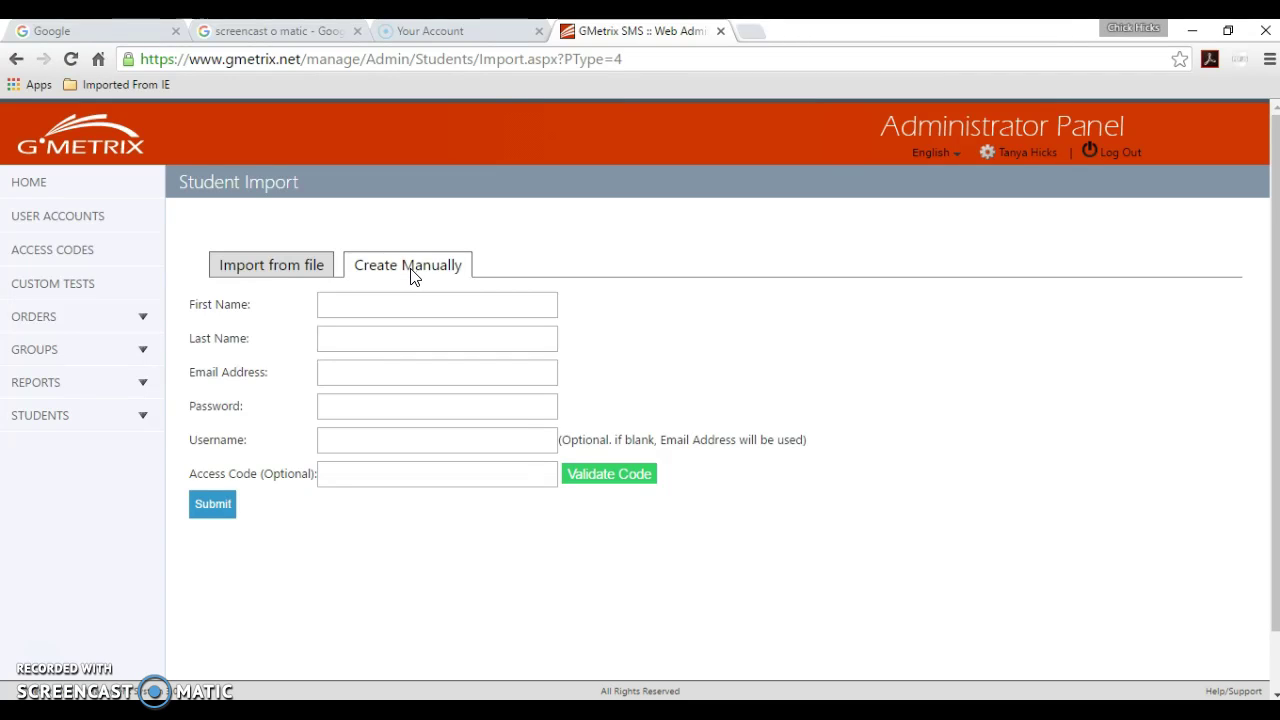
{"action": "left_click", "coordinate": [403, 277]}
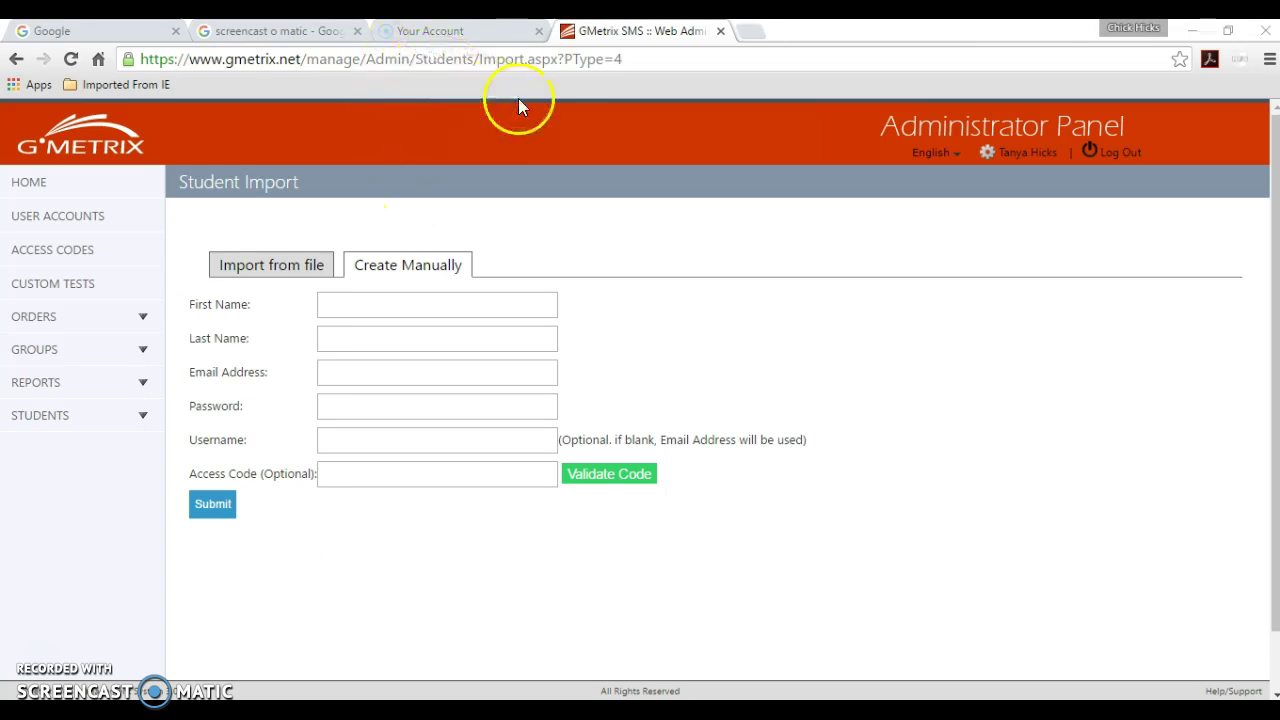
{"action": "left_click", "coordinate": [754, 36]}
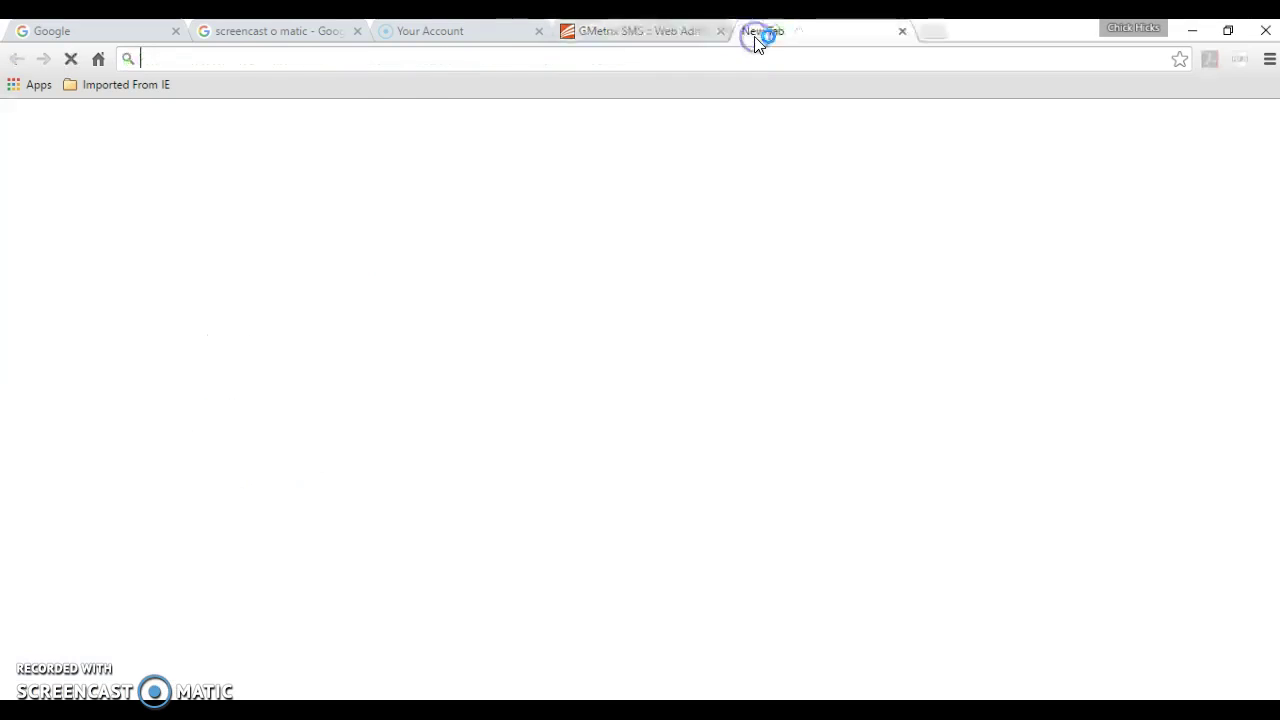
{"action": "type", "text": "www.esc7.net"}
{"action": "key", "text": "Return"}
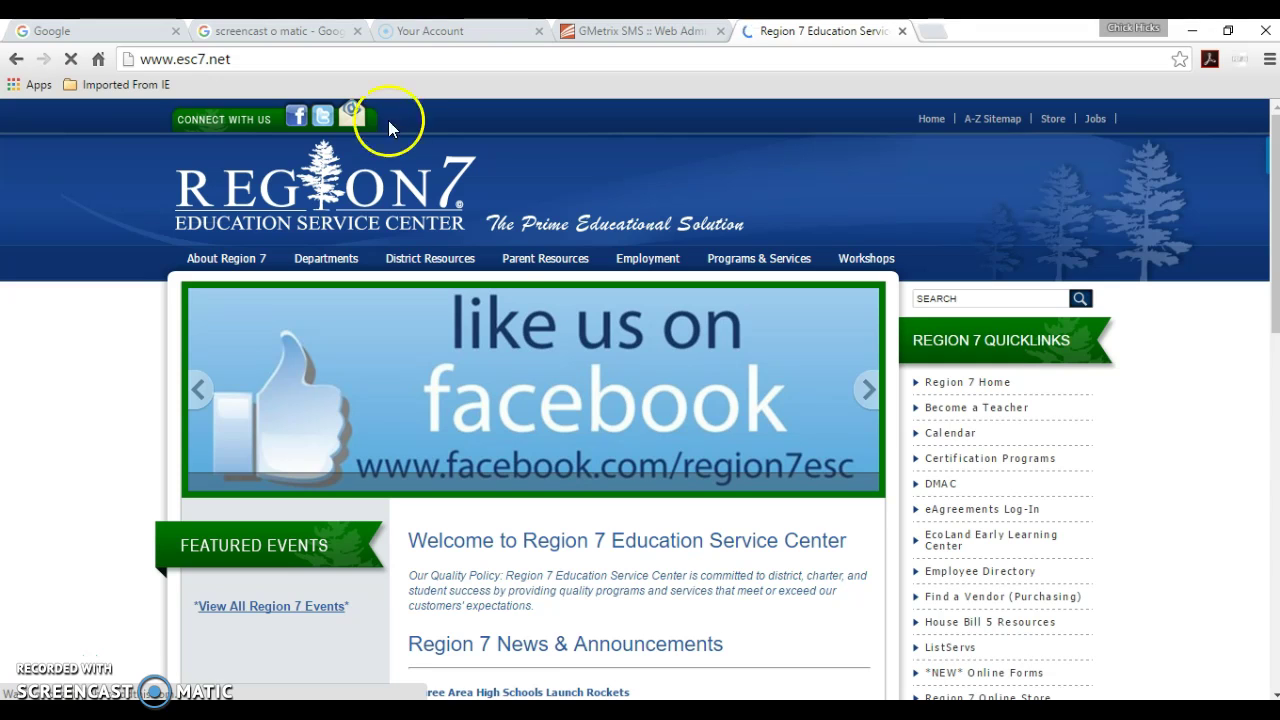
- Go to Departments > Federal Programs and bring the CTE Program Contact details into view
{"action": "mouse_move", "coordinate": [333, 262]}
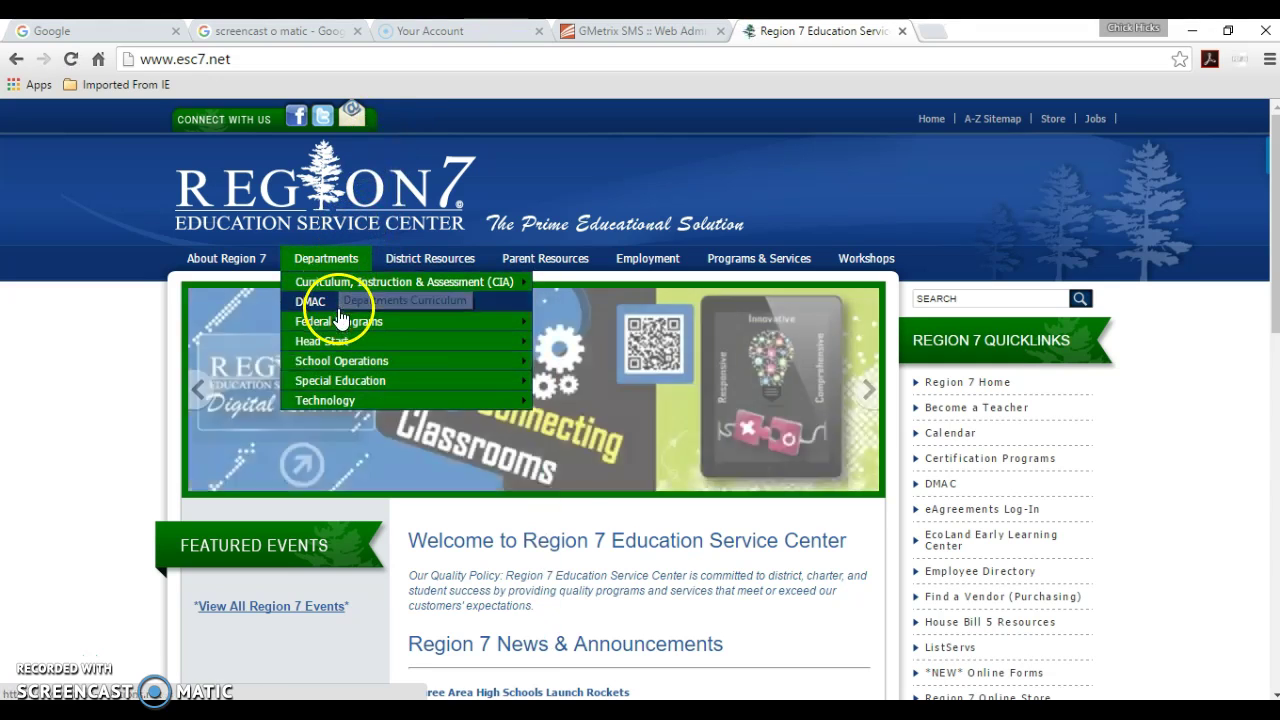
{"action": "mouse_move", "coordinate": [337, 321]}
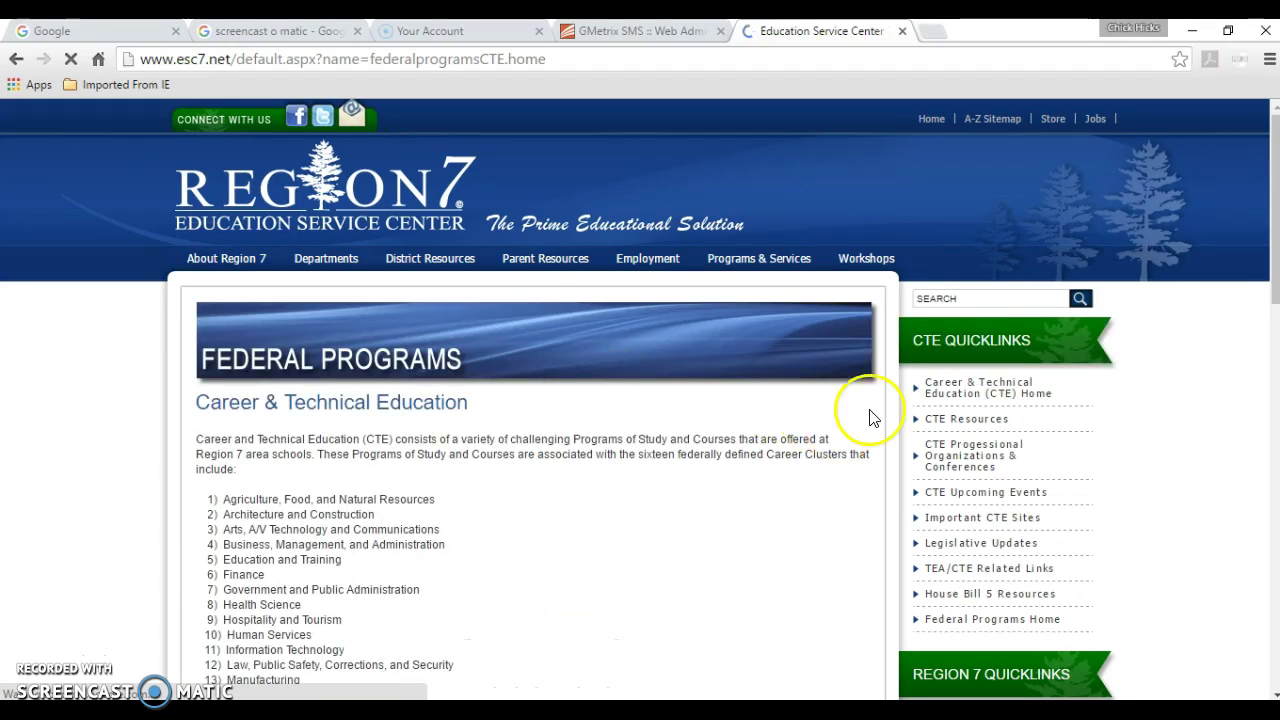
{"action": "left_click_drag", "start_coordinate": [1270, 250], "coordinate": [1270, 660]}
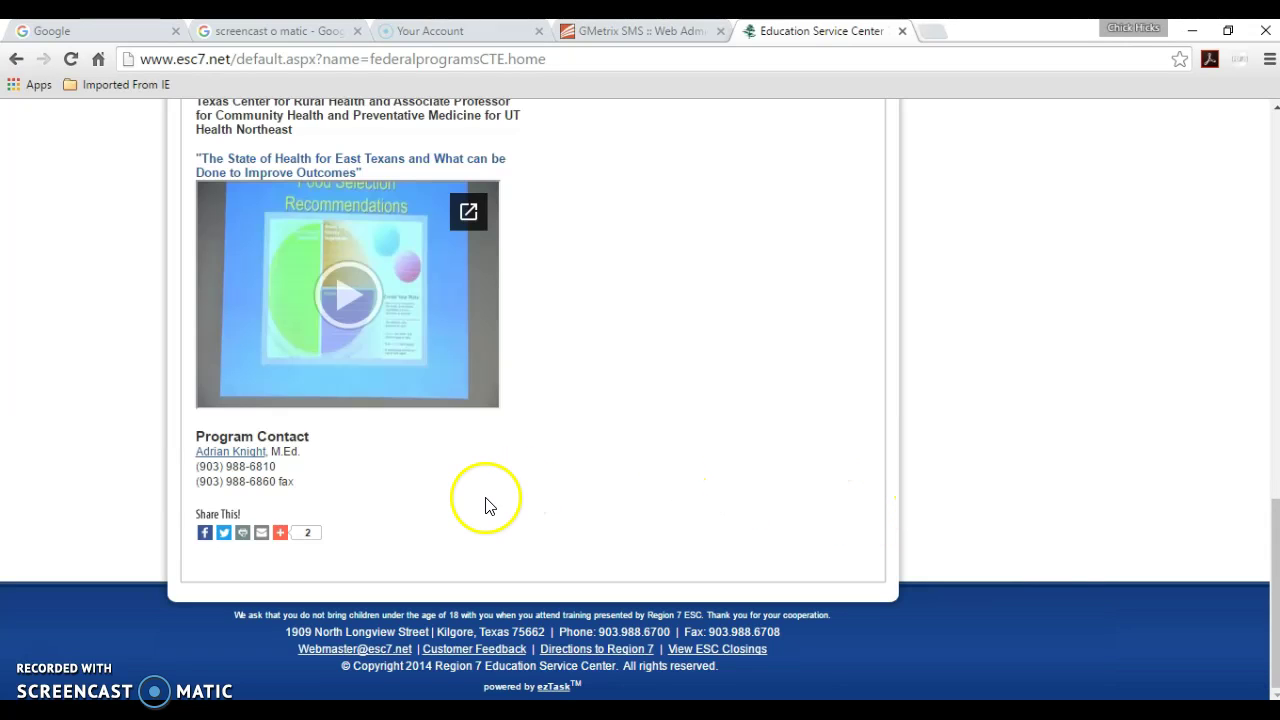
{"action": "left_click", "coordinate": [256, 455]}
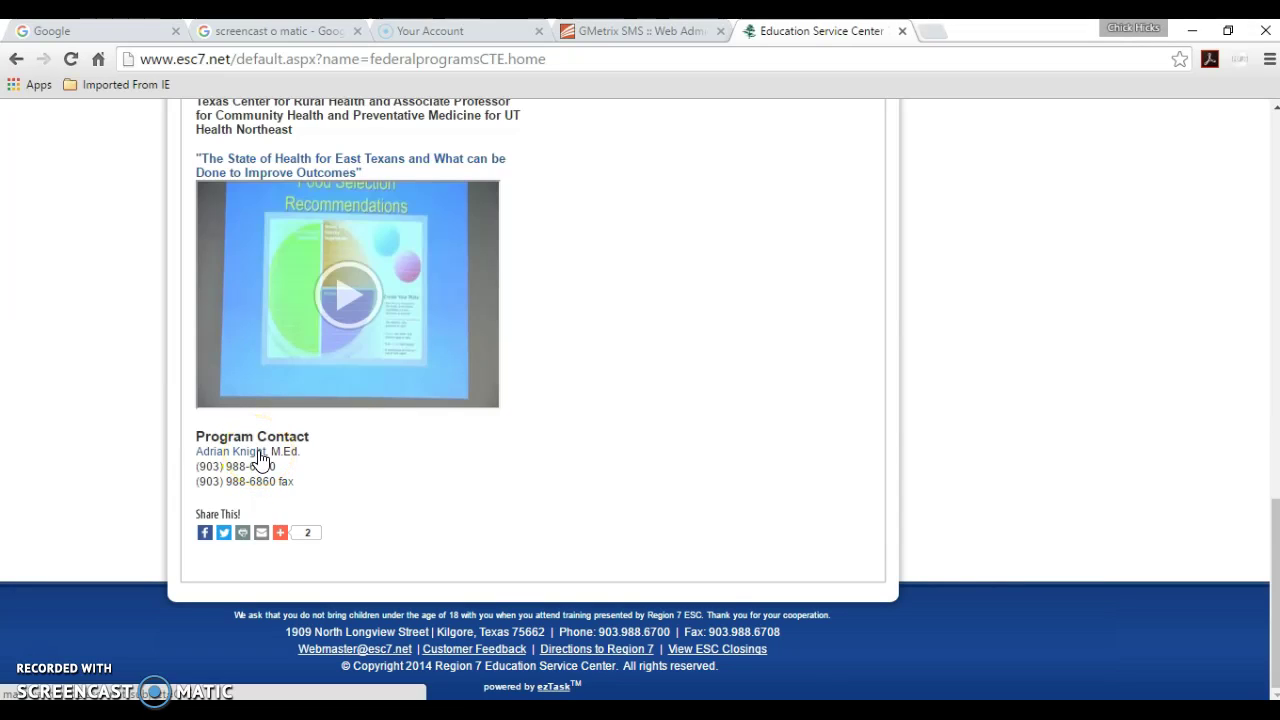
{"action": "left_click", "coordinate": [229, 462]}
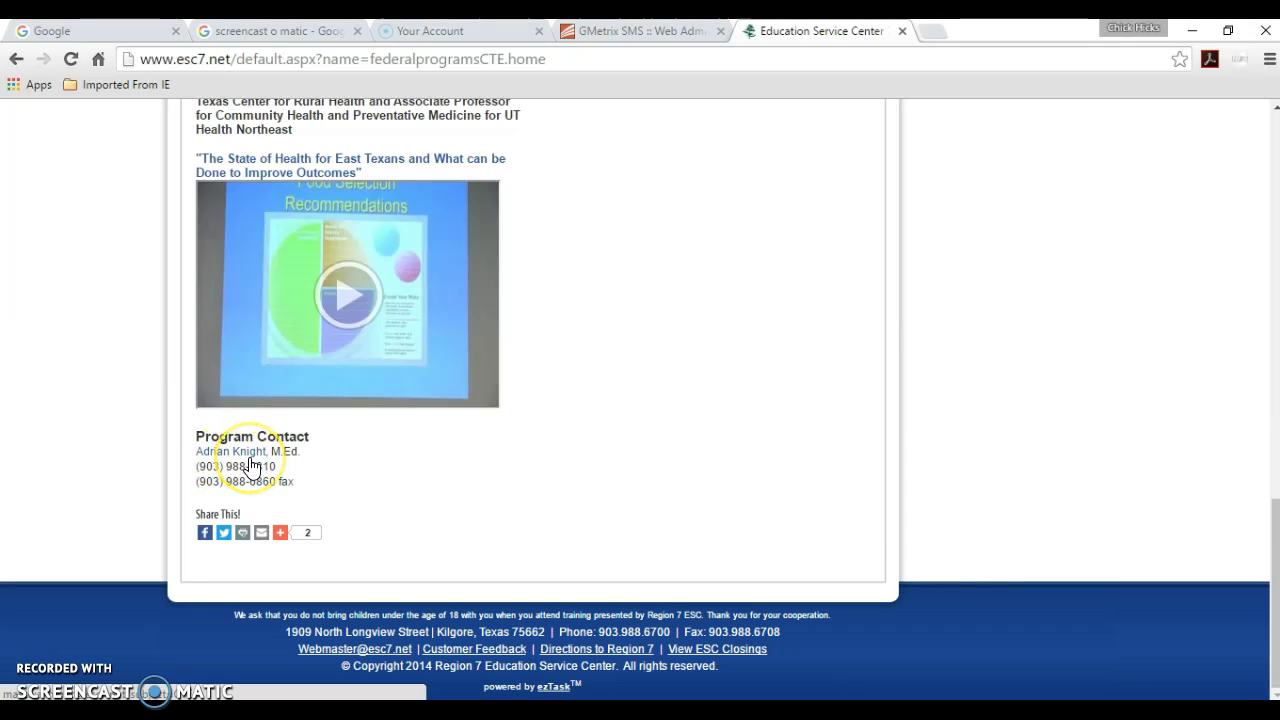